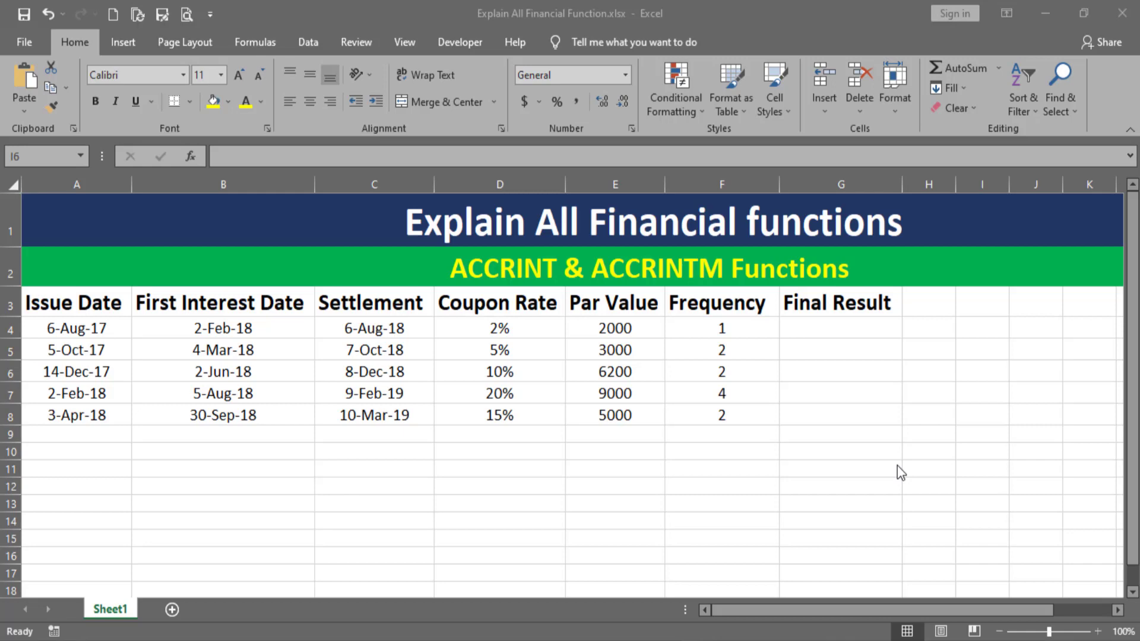
- Browse the full list of financial functions in the function library, from ACCRINT through YIELDMAT
left_click(251, 41)
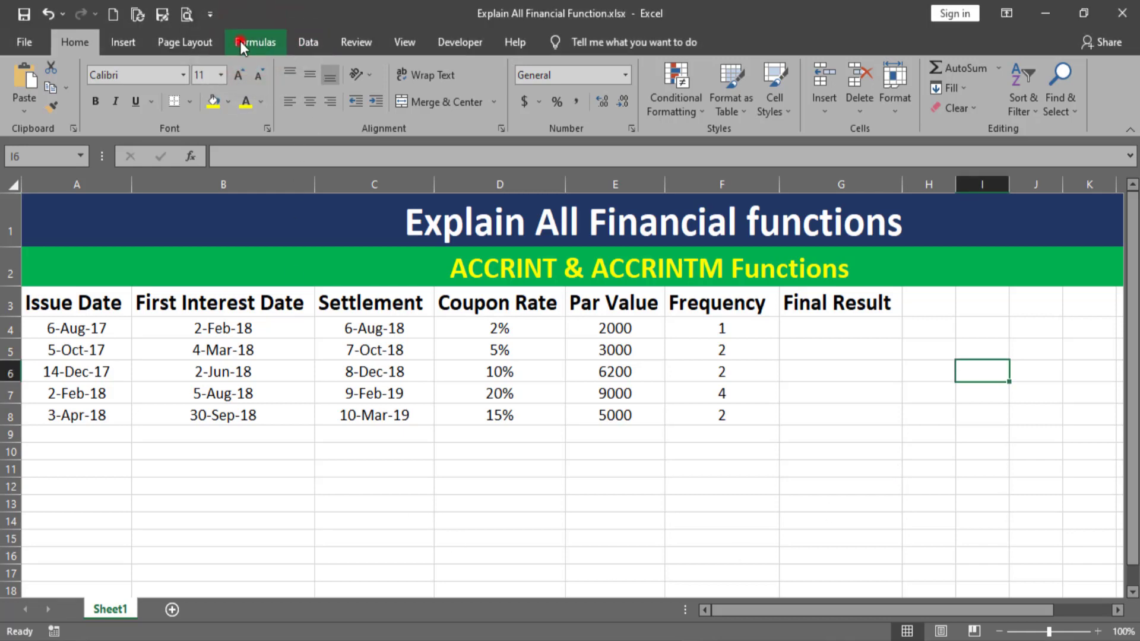
left_click(240, 41)
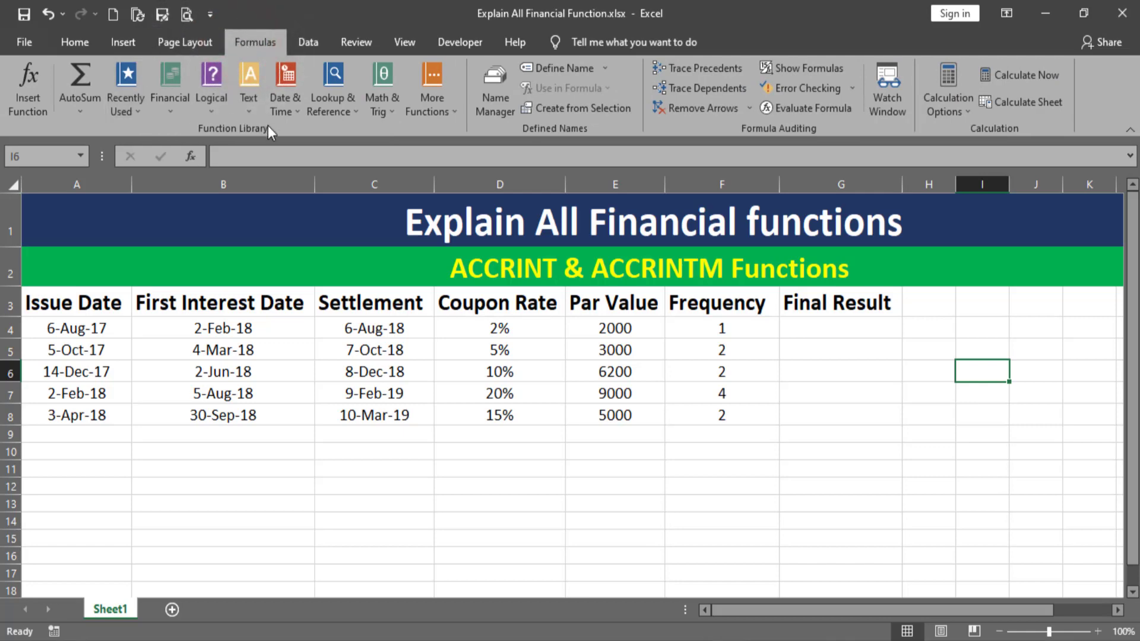
left_click(244, 39)
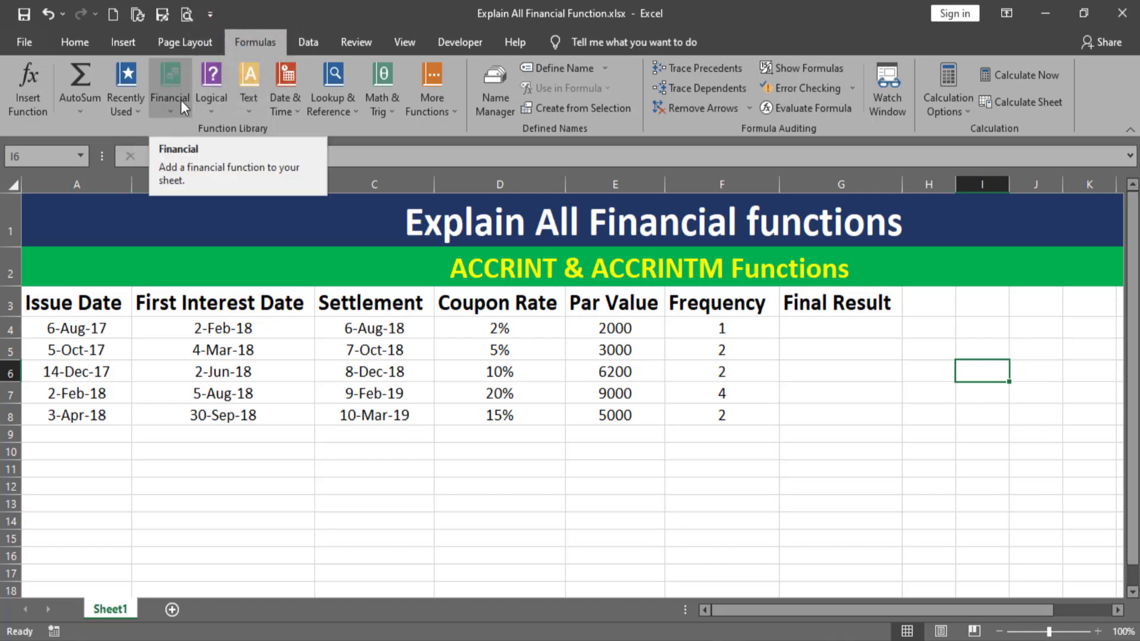
left_click(170, 117)
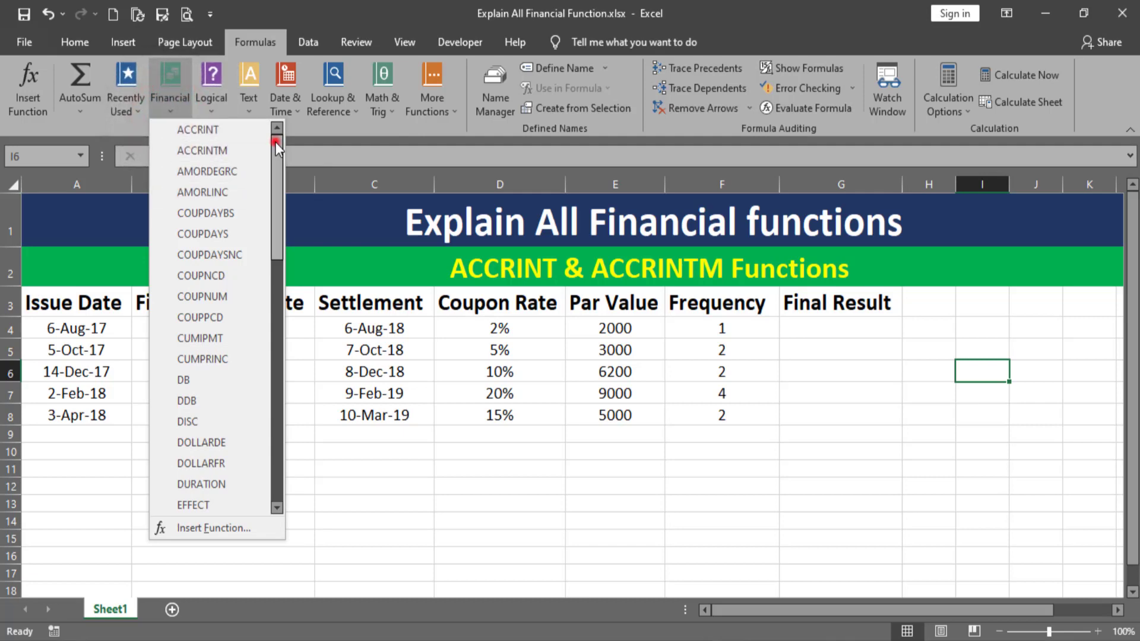
left_click_drag(275, 141, 284, 414)
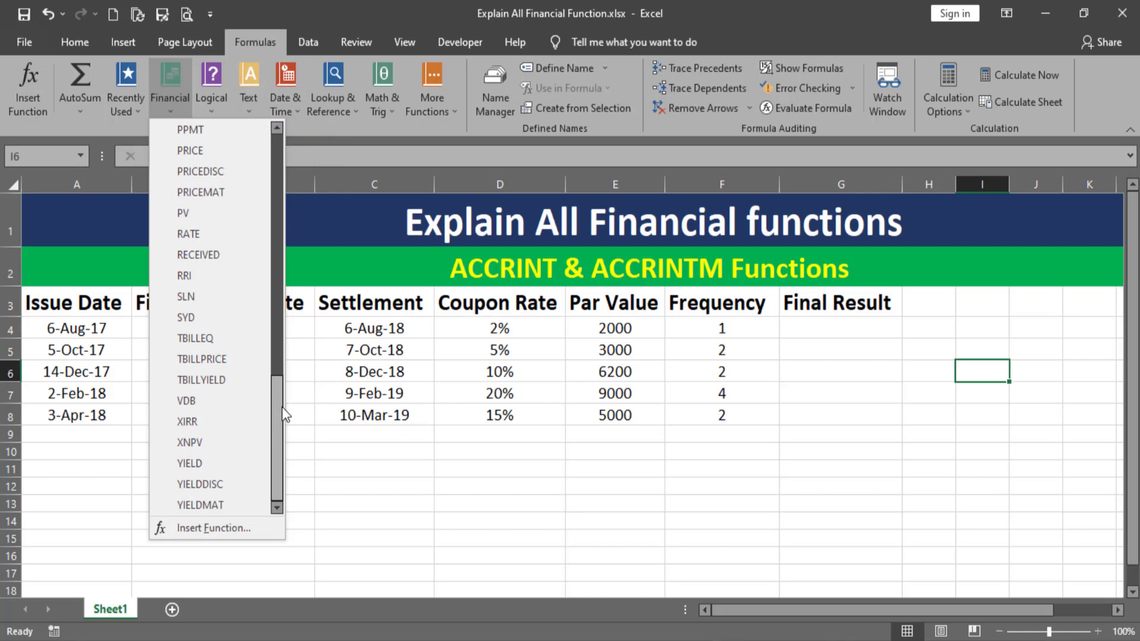
left_click_drag(274, 425, 273, 130)
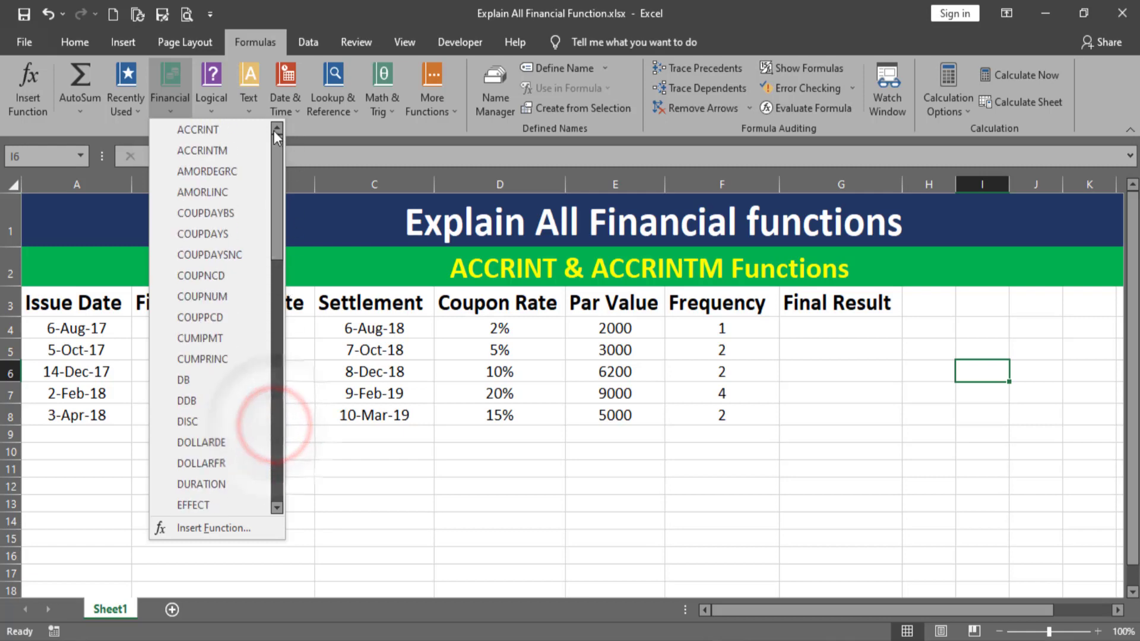
left_click(281, 166)
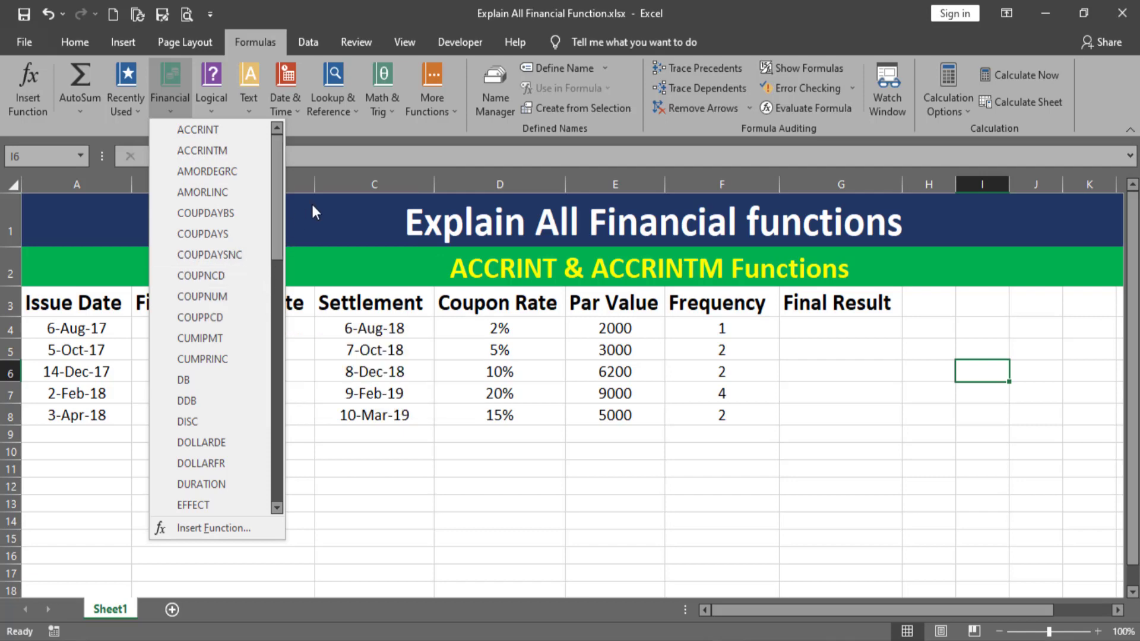
left_click(345, 181)
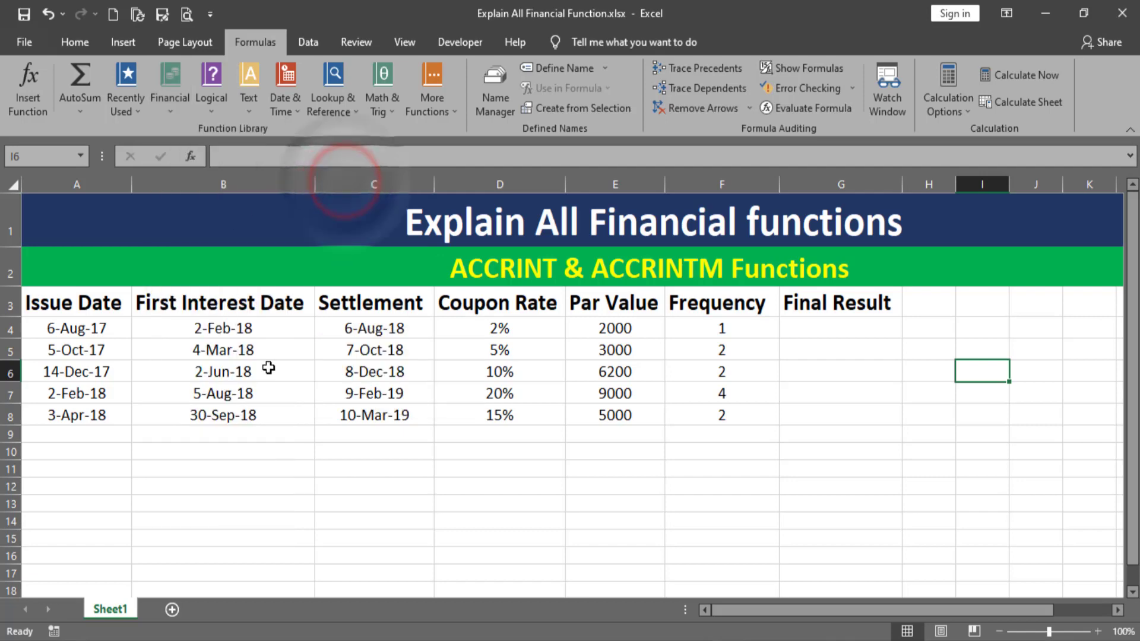
- Look up the short description of the ACCRINTM function among the financial functions, then close the list
left_click(169, 112)
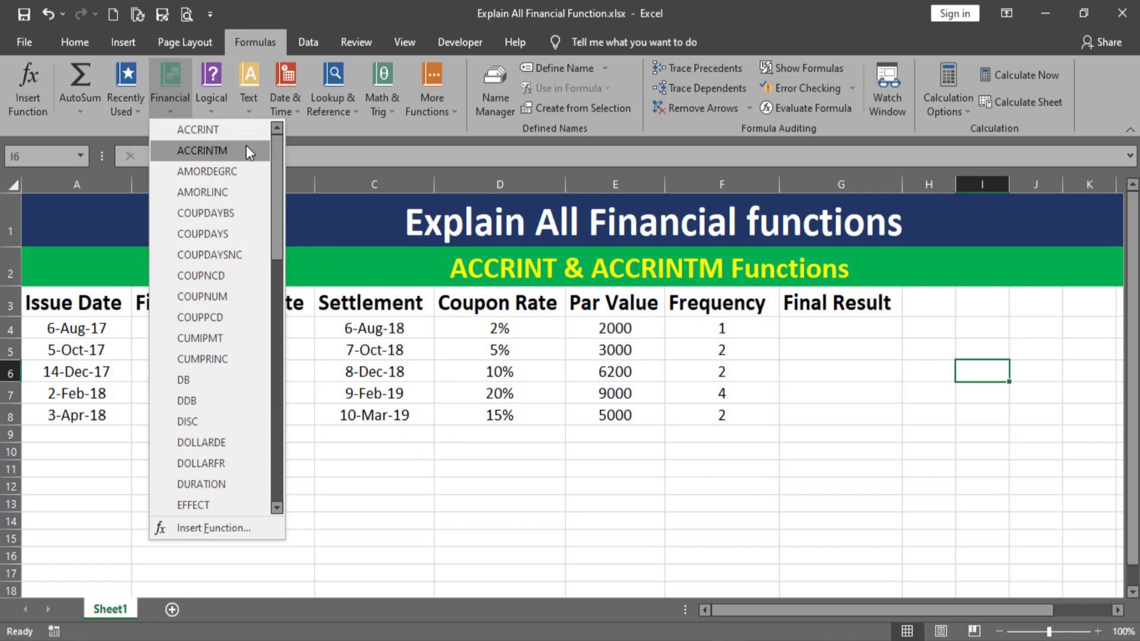
mouse_move(246, 150)
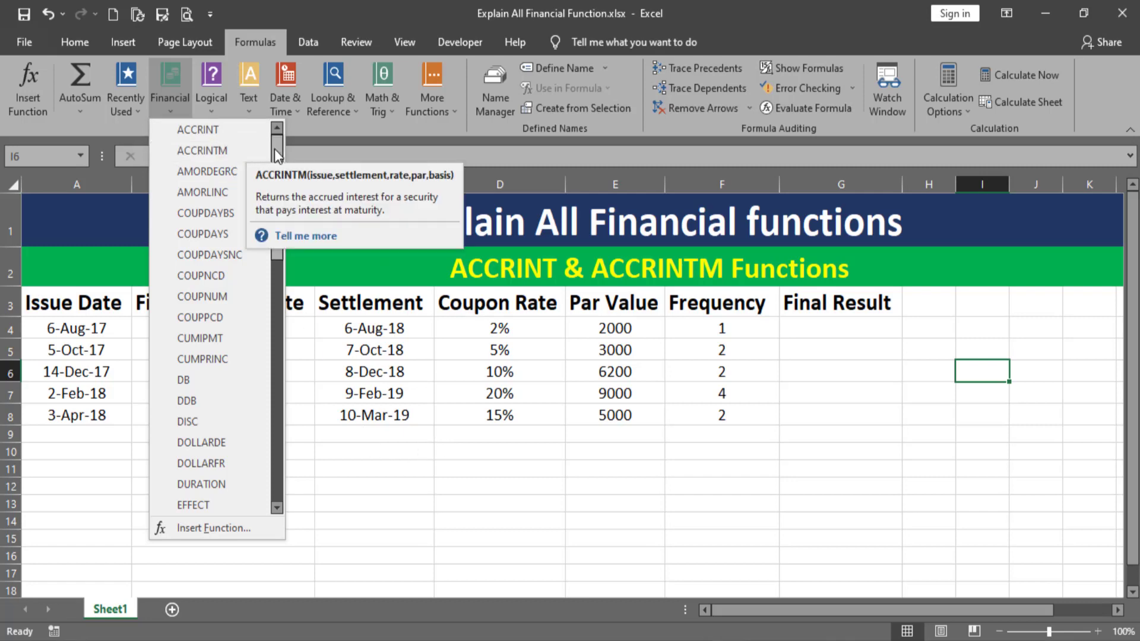
mouse_move(272, 152)
left_mouse_down()
mouse_move(291, 428)
mouse_move(279, 151)
left_mouse_up()
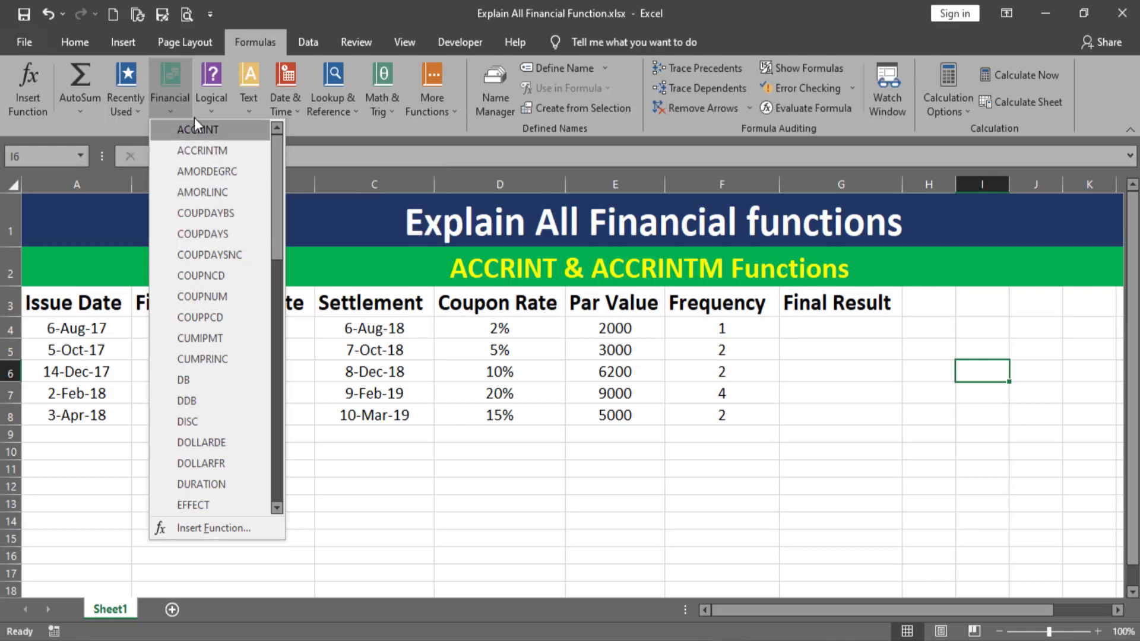
left_click(565, 487)
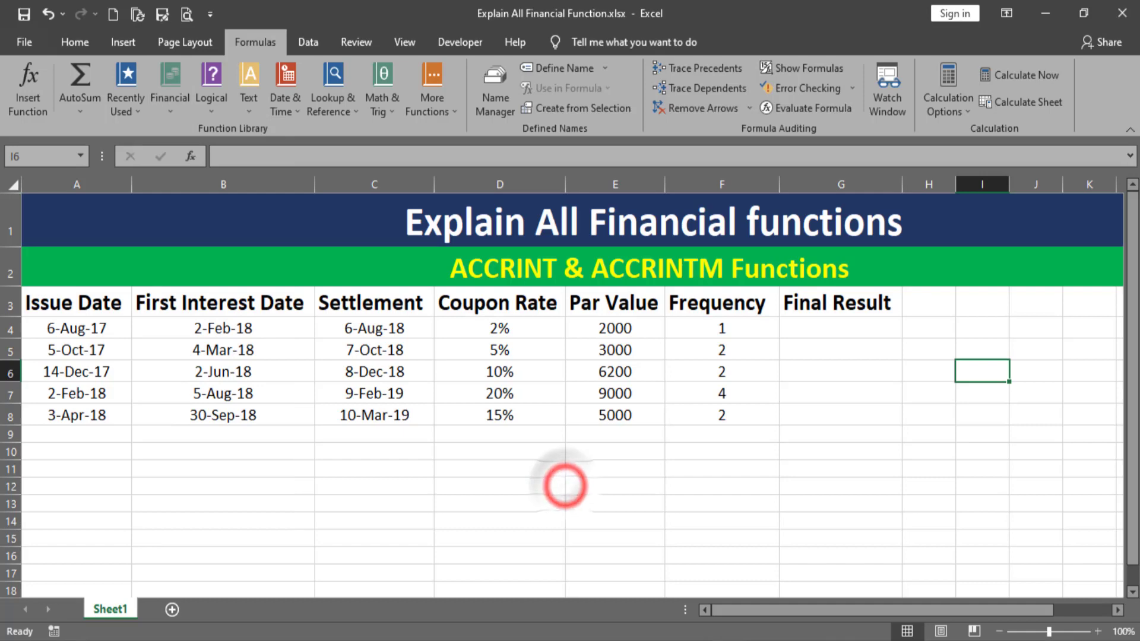
- Switch to the Word document ACCRINT function.docx, look through its function list and expand the ACCRINT function section
left_click(760, 633)
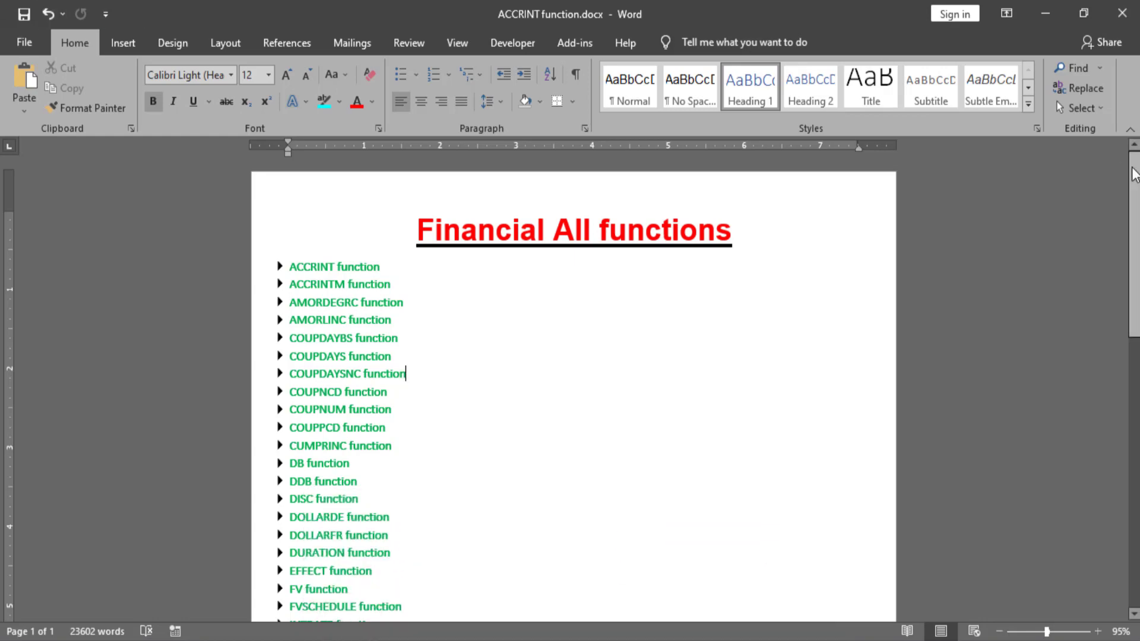
left_click_drag(1134, 175, 1135, 445)
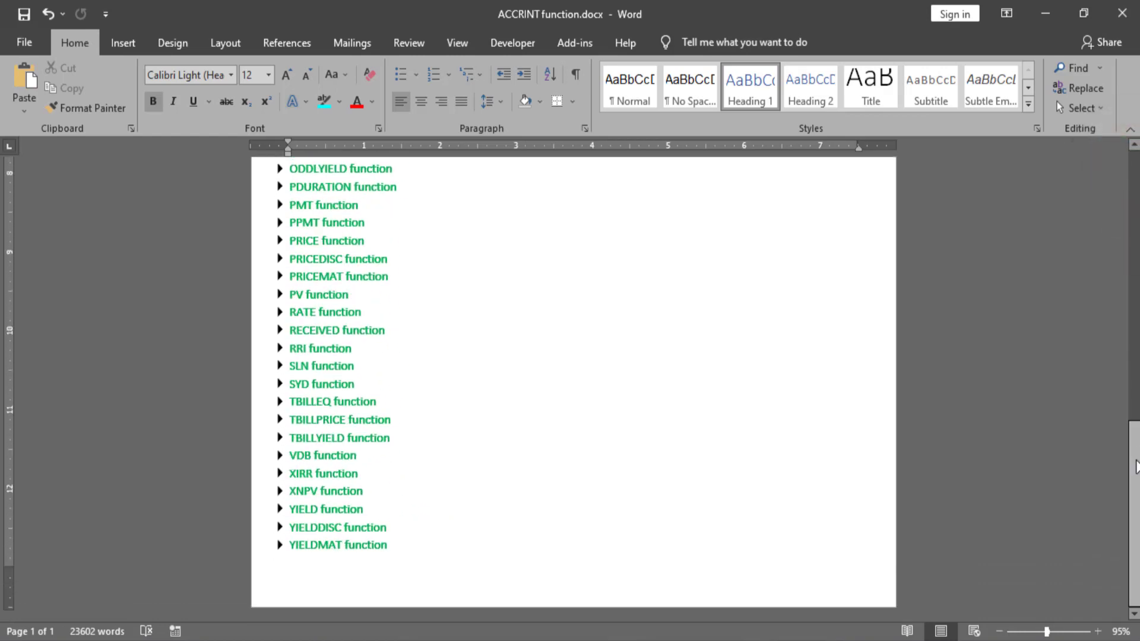
left_click_drag(1134, 490, 1134, 178)
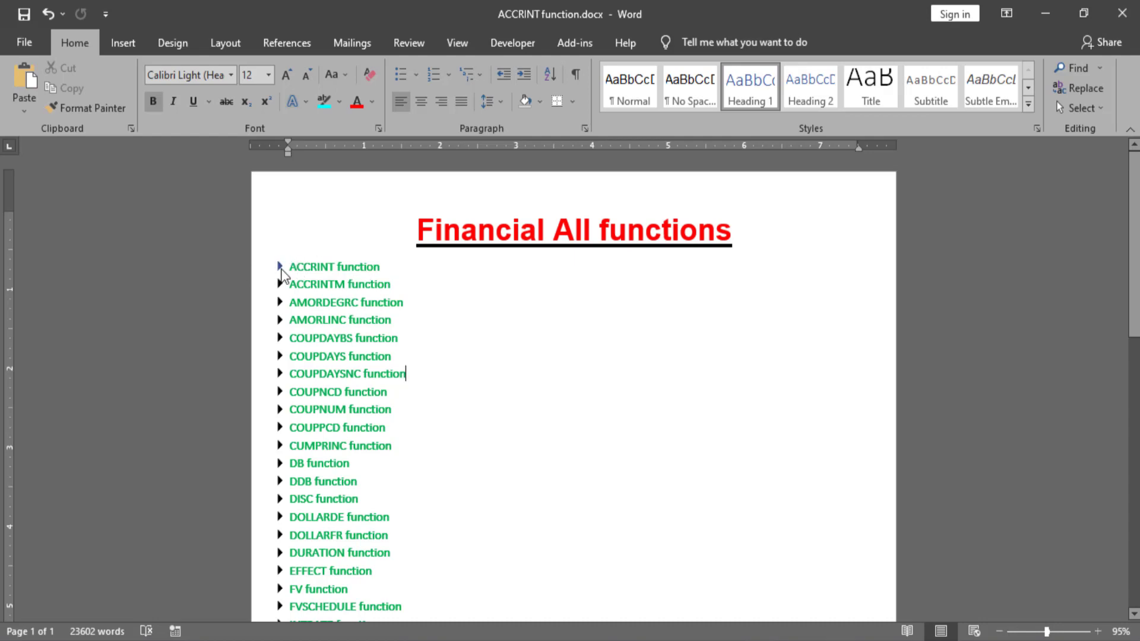
left_click(280, 268)
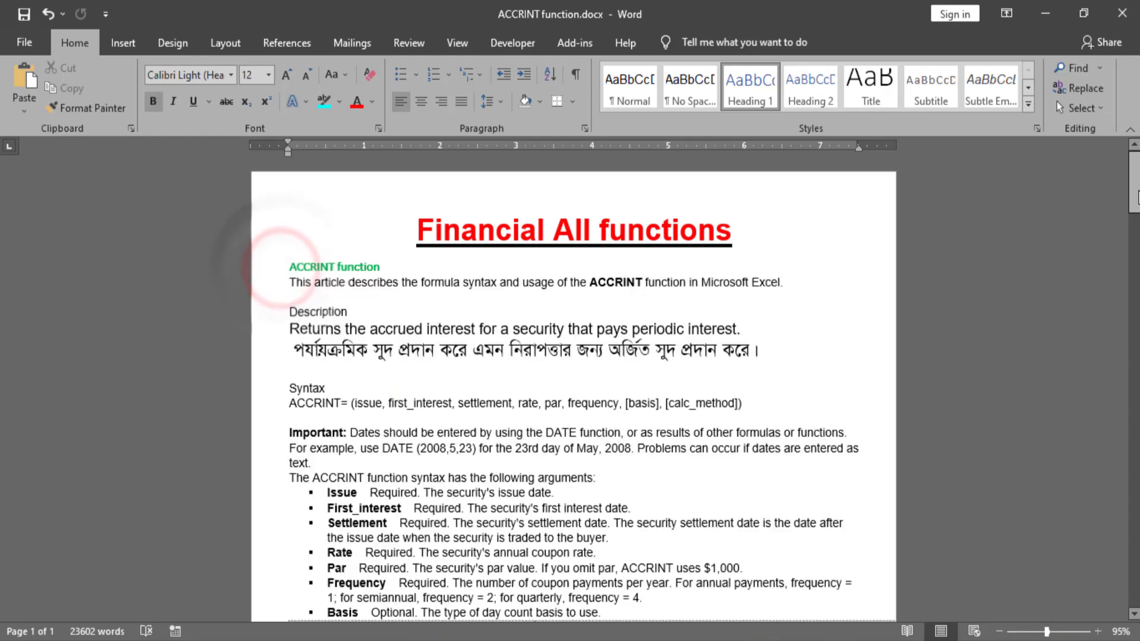
- Read the ACCRINT function's introduction and description, marking the sentence about periodic interest and the function name
left_click_drag(1135, 184, 1134, 196)
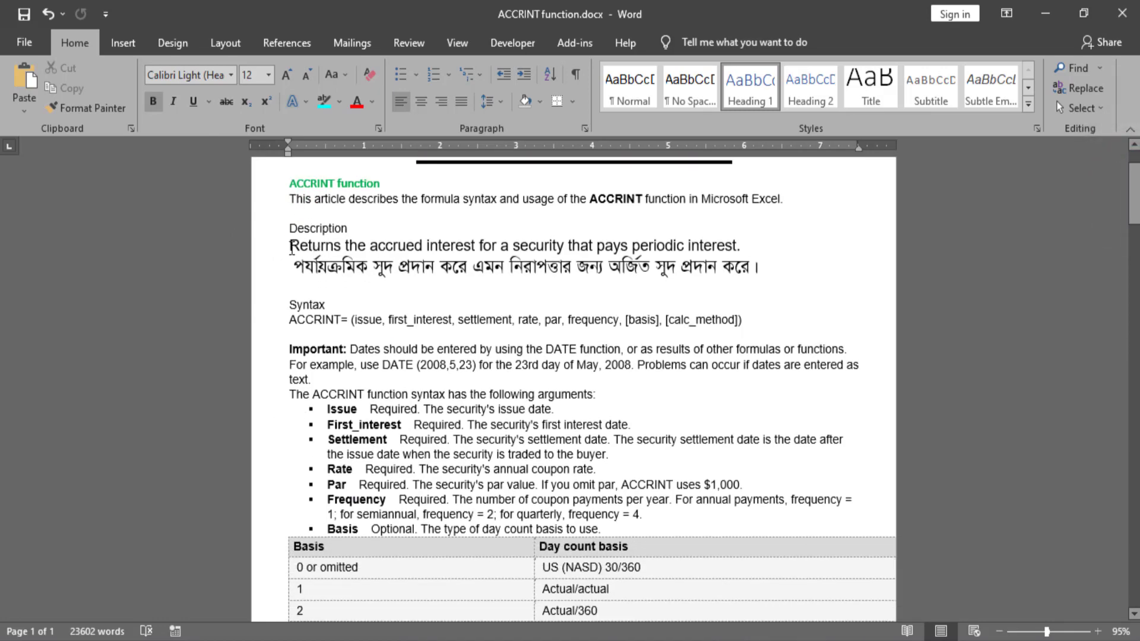
left_click(291, 249)
left_click_drag(291, 248, 745, 246)
left_click(670, 247)
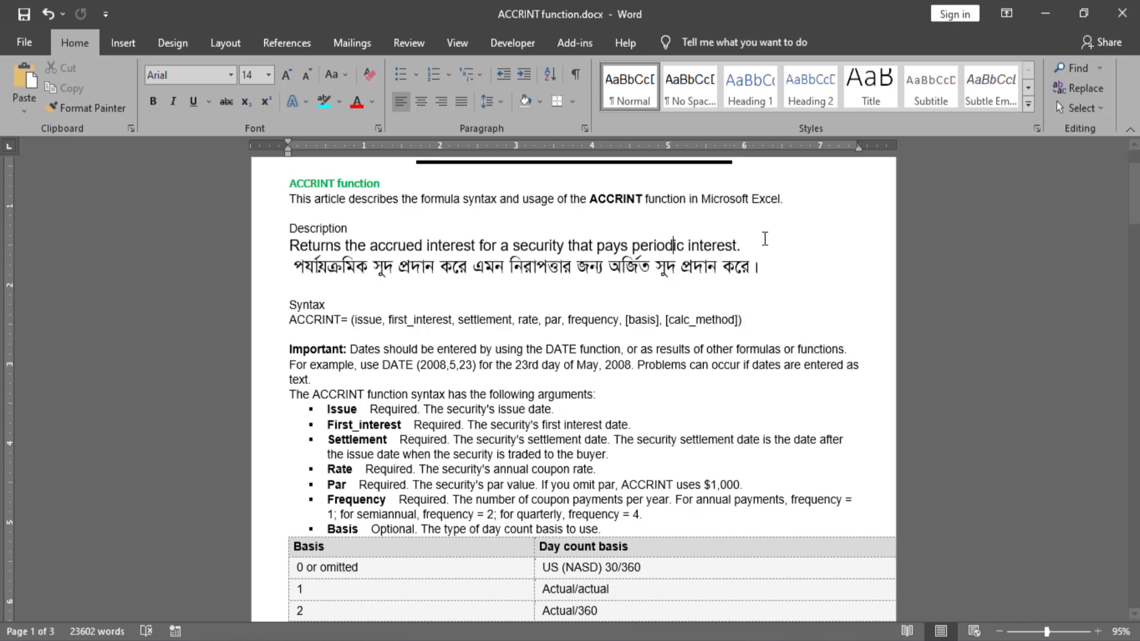
left_click(593, 201)
double_click(607, 199)
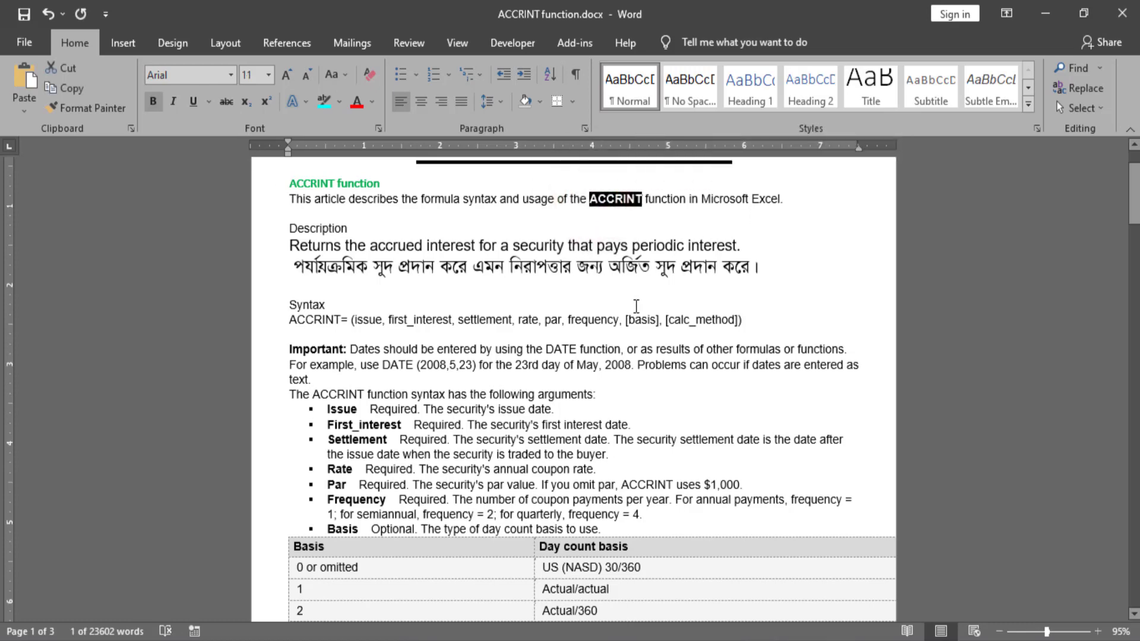
left_click(483, 272)
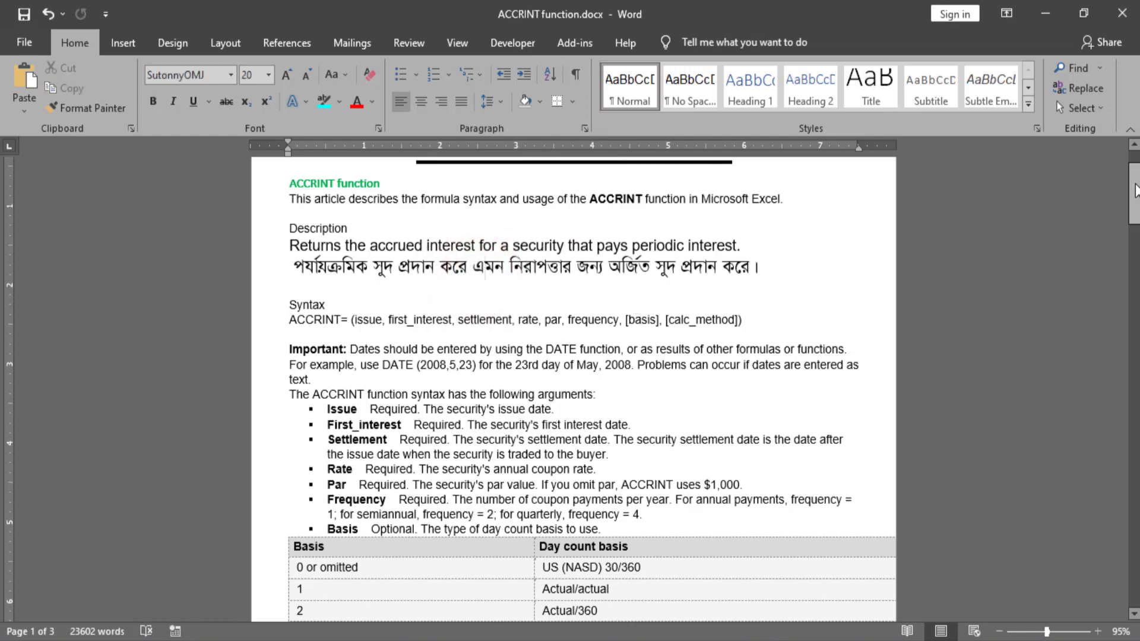
- Go through the ACCRINT arguments in the syntax section, from Issue and First_interest to Frequency and Basis
left_click_drag(1136, 189, 1135, 202)
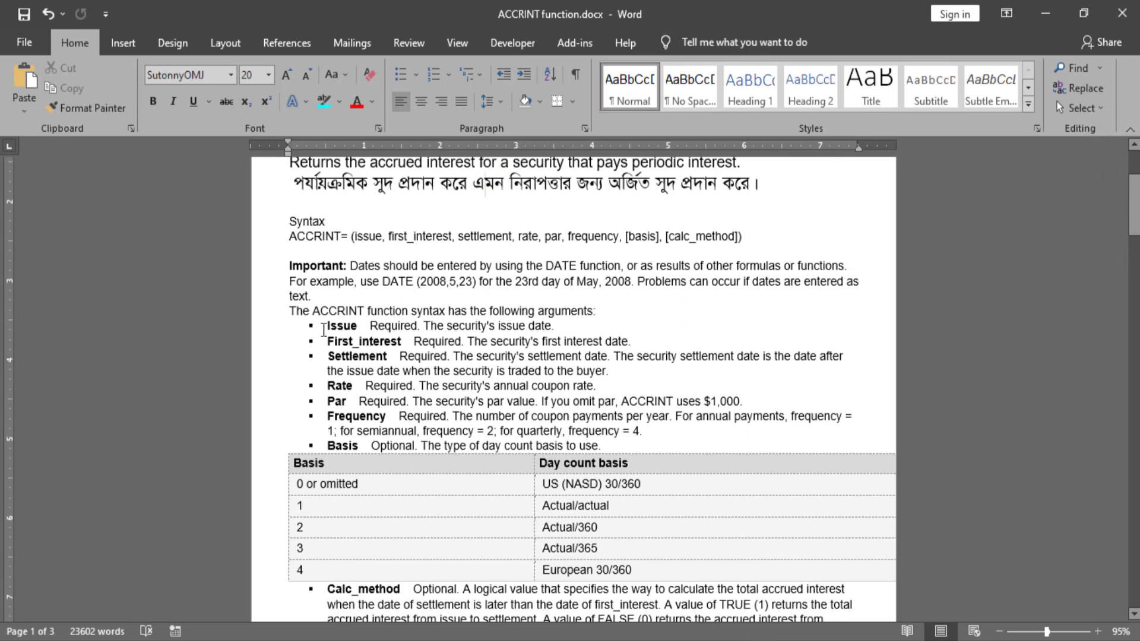
left_click_drag(323, 326, 363, 326)
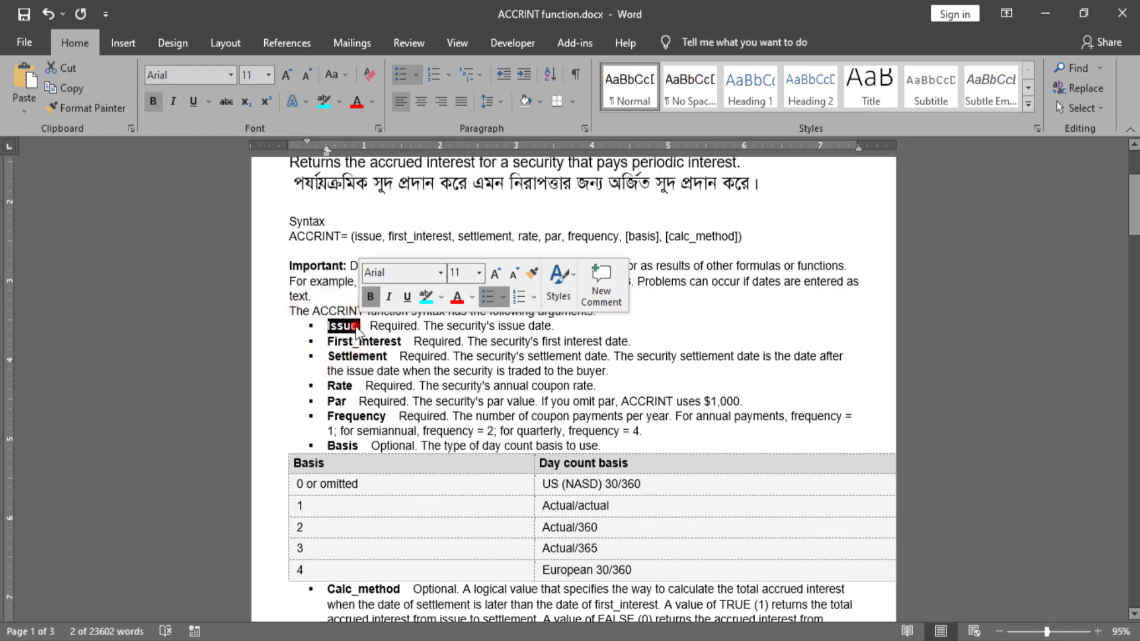
left_click(356, 326)
left_click_drag(327, 343, 412, 342)
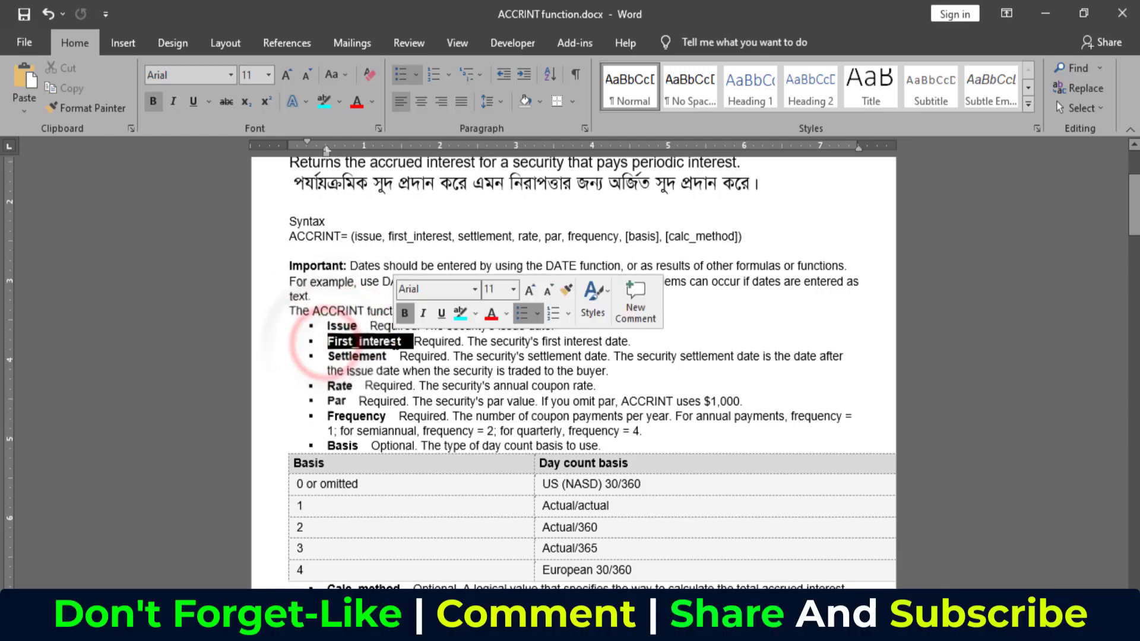
left_click(360, 356)
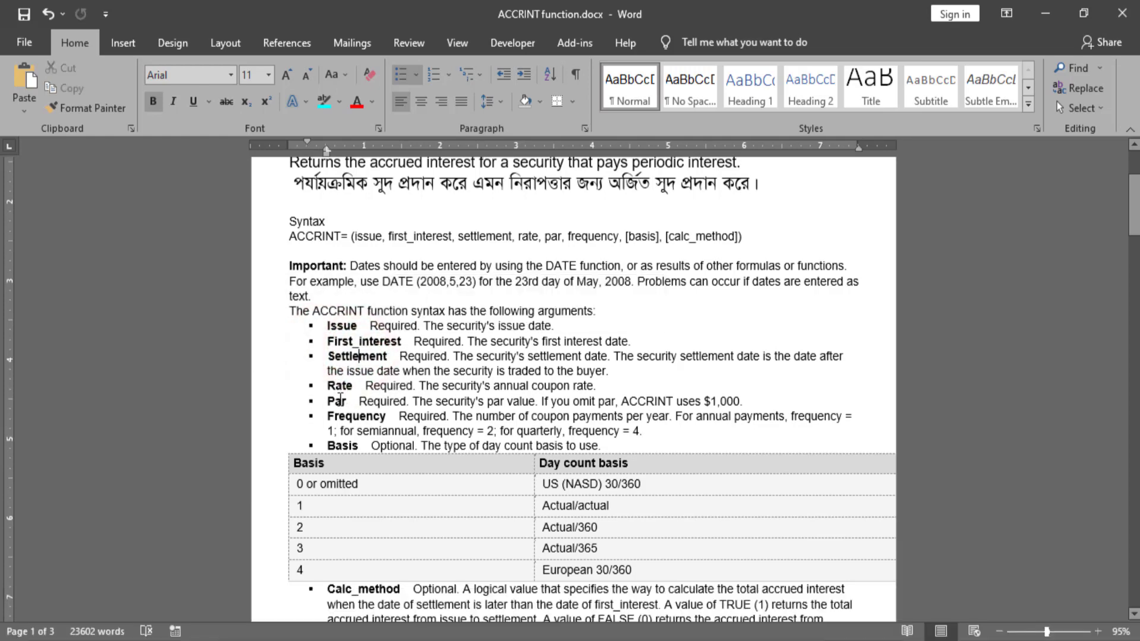
left_click(340, 416)
double_click(358, 416)
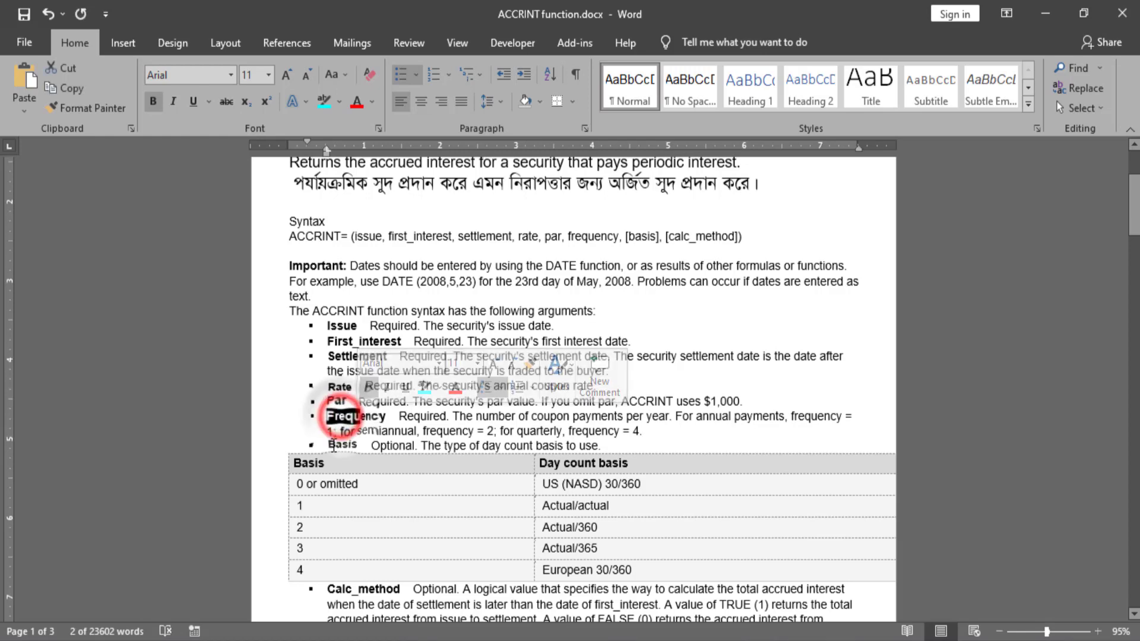
left_click_drag(329, 446, 358, 447)
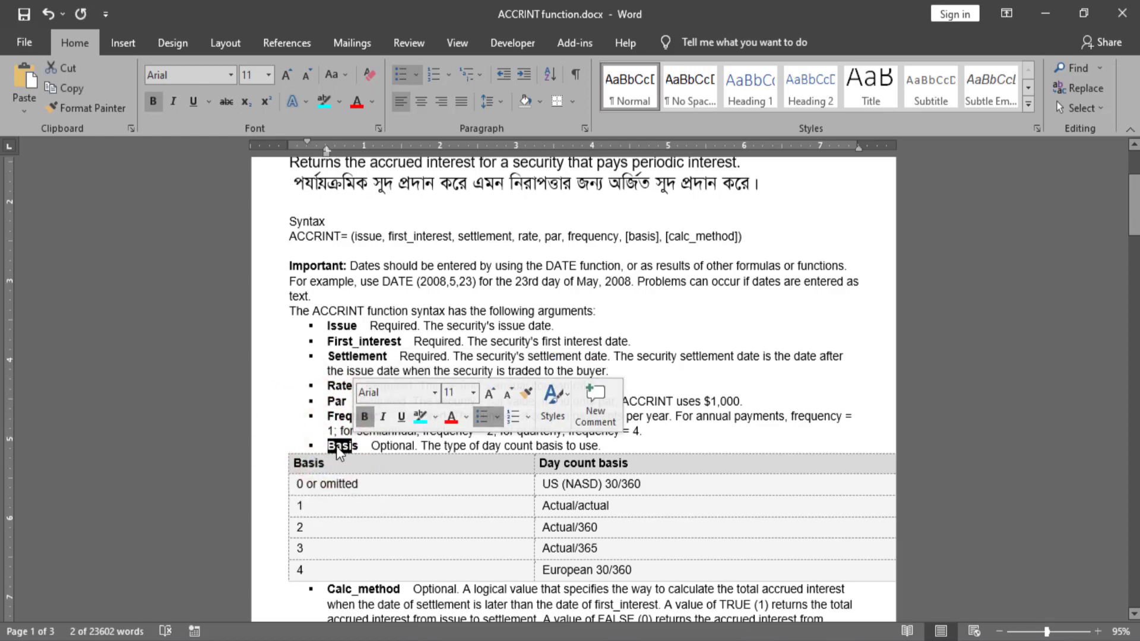
- Examine the day count basis table, the Calc_method argument, and the remarks with the ACCRINT calculation formula
mouse_move(1134, 213)
left_mouse_down()
mouse_move(1134, 234)
mouse_move(1134, 181)
mouse_move(1135, 229)
left_mouse_up()
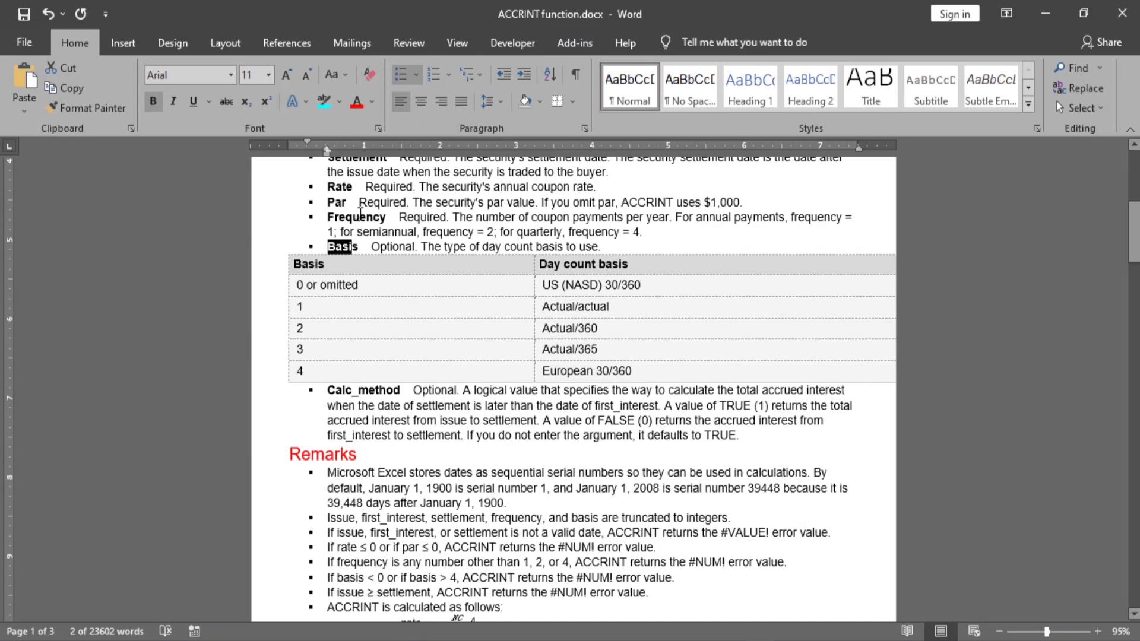
left_click(361, 214)
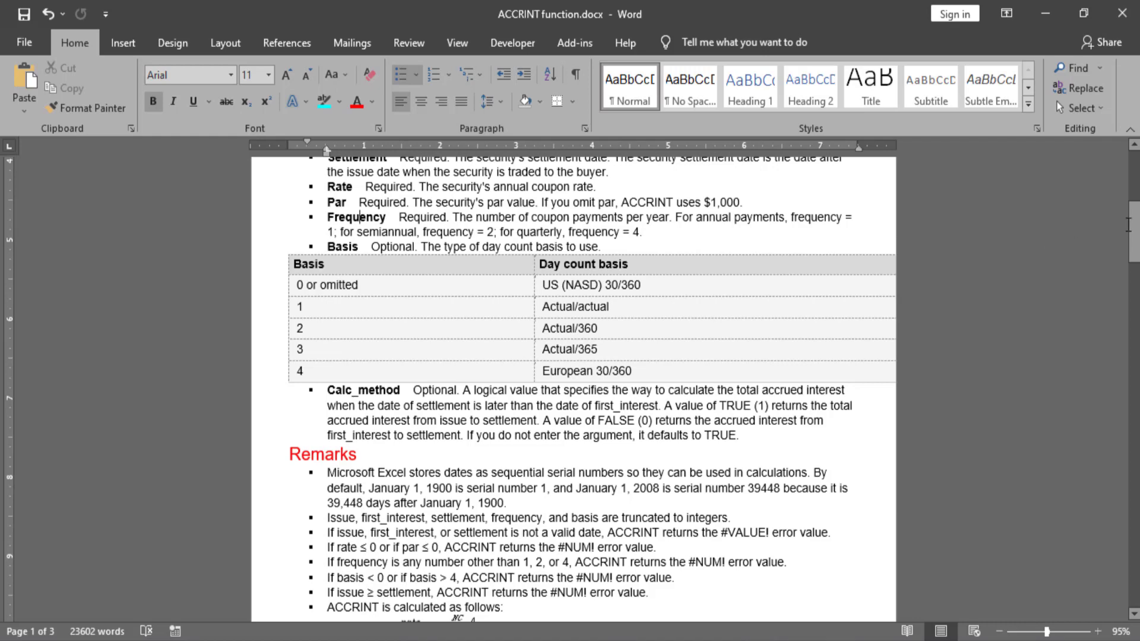
left_click_drag(1135, 228, 1135, 245)
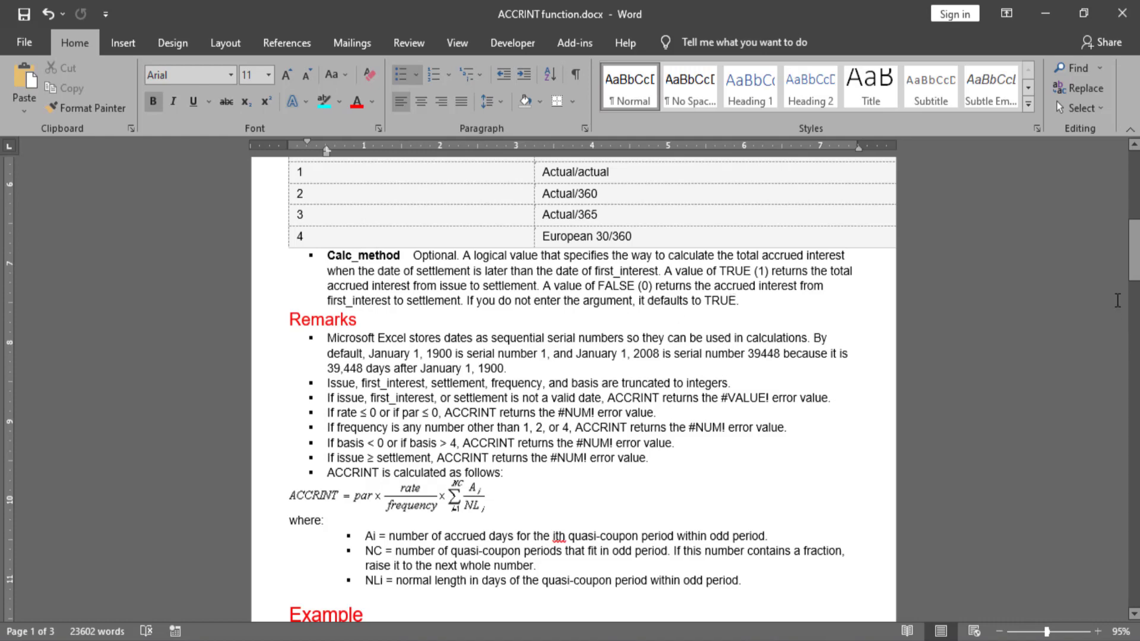
left_click_drag(1134, 246, 1134, 256)
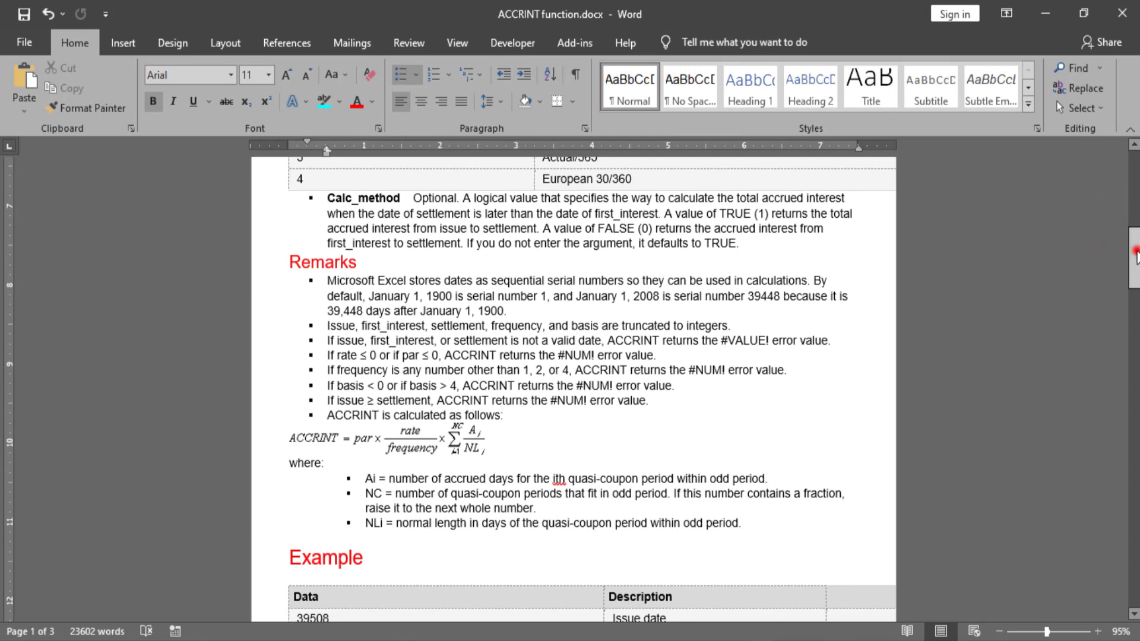
left_click_drag(1136, 257, 775, 637)
- Switch to the Excel workbook Explain All Financial Function.xlsx and start an ACCRINT formula in cell G4 of the Final Result column
left_click(731, 640)
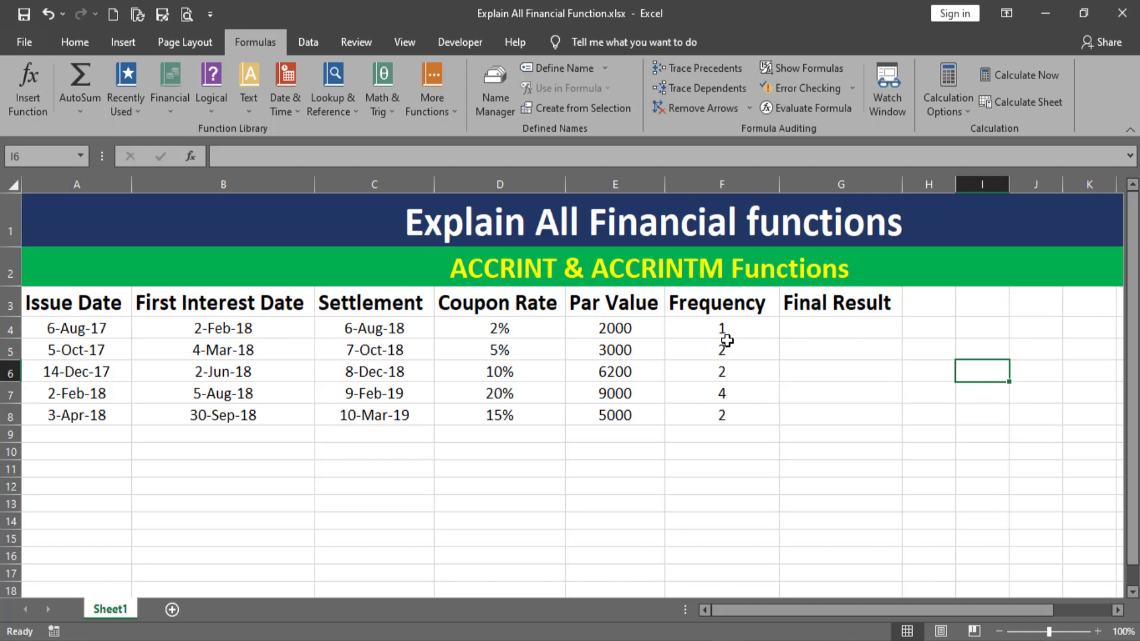
left_click(818, 310)
left_click(835, 331)
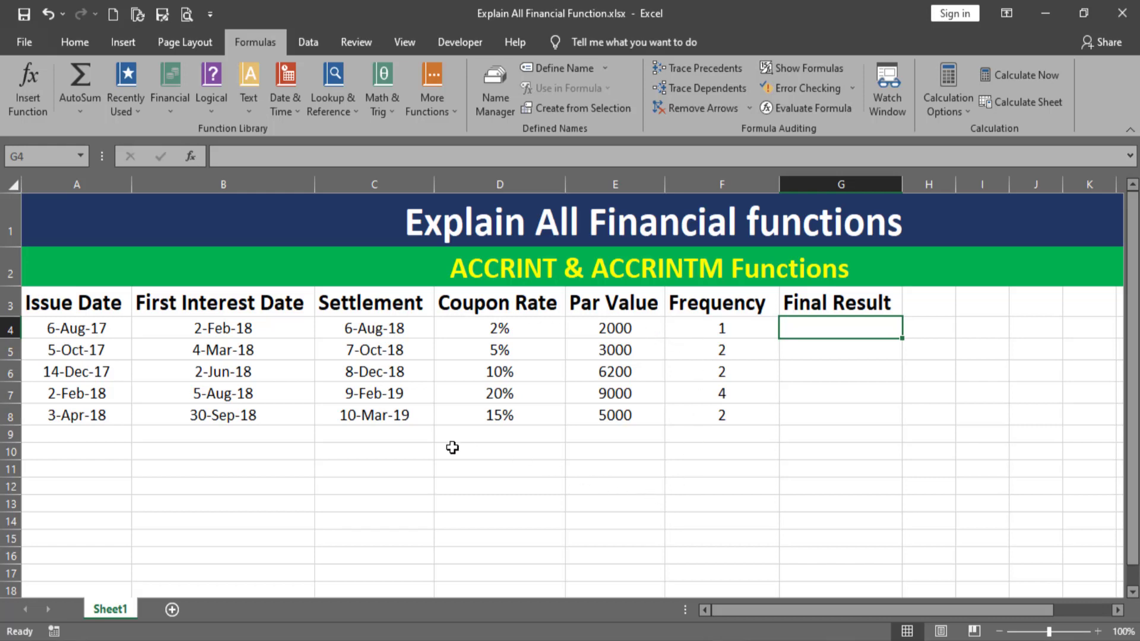
left_click(33, 303)
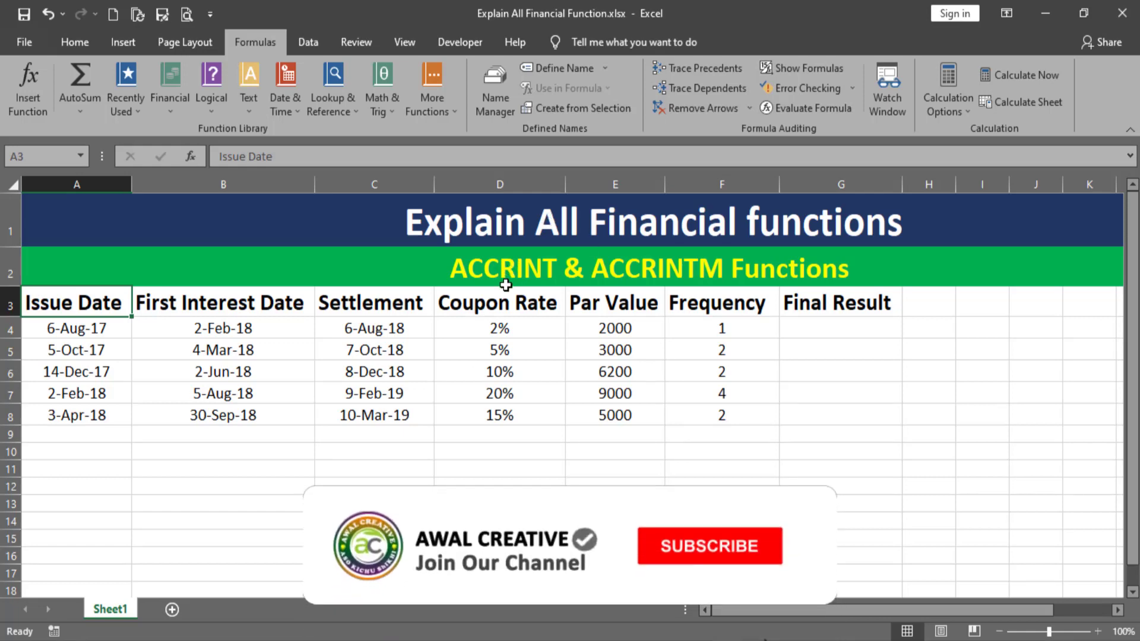
left_click(825, 332)
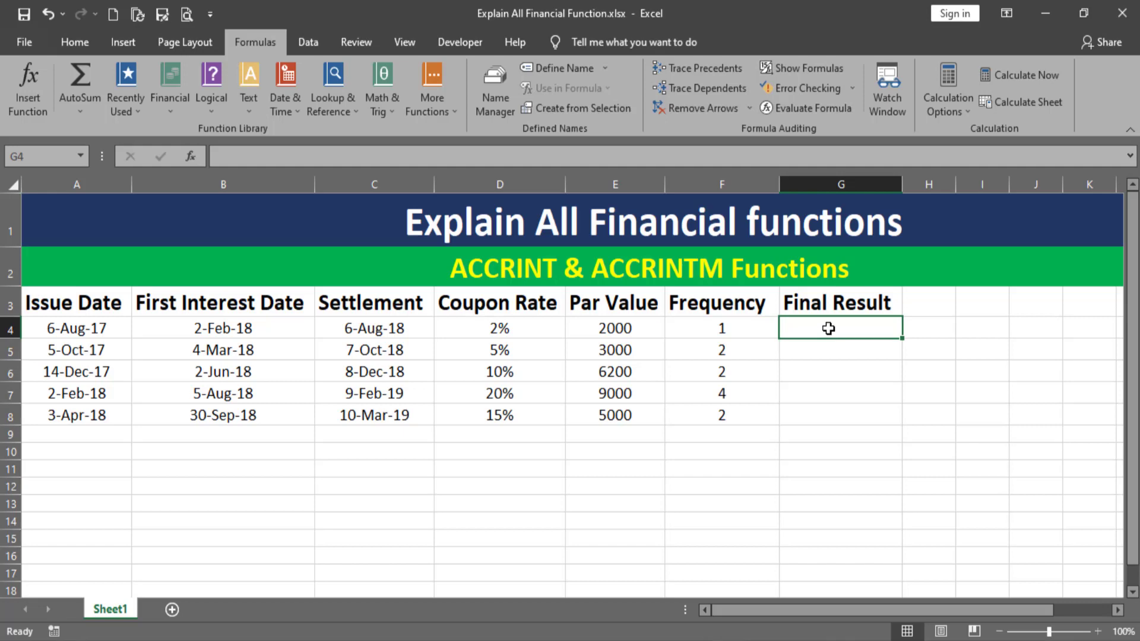
type("=")
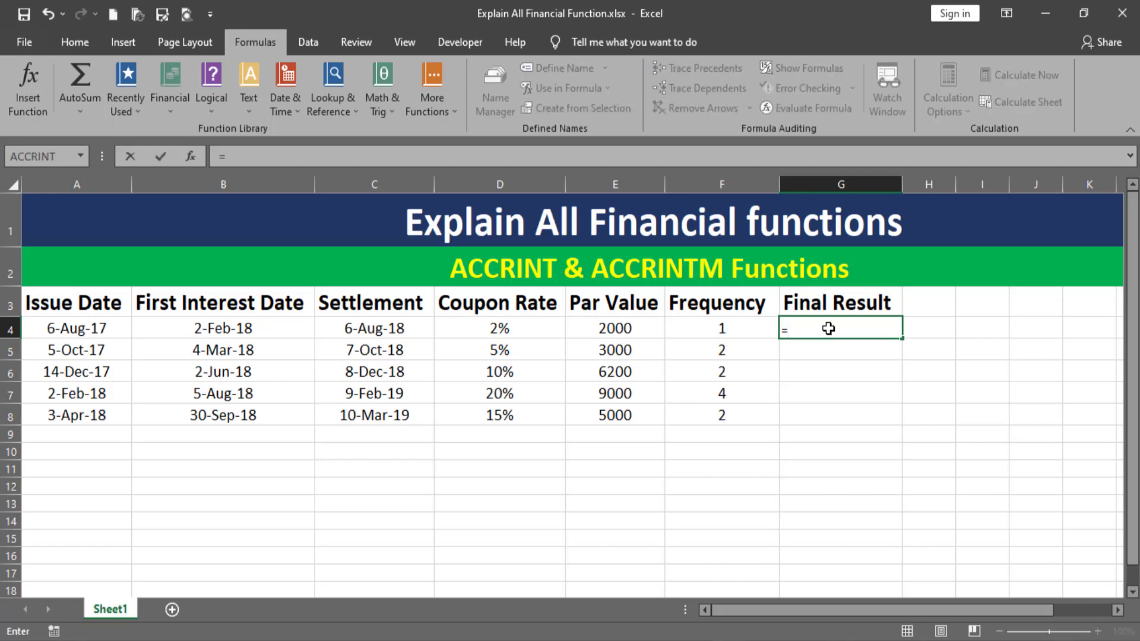
type("acc")
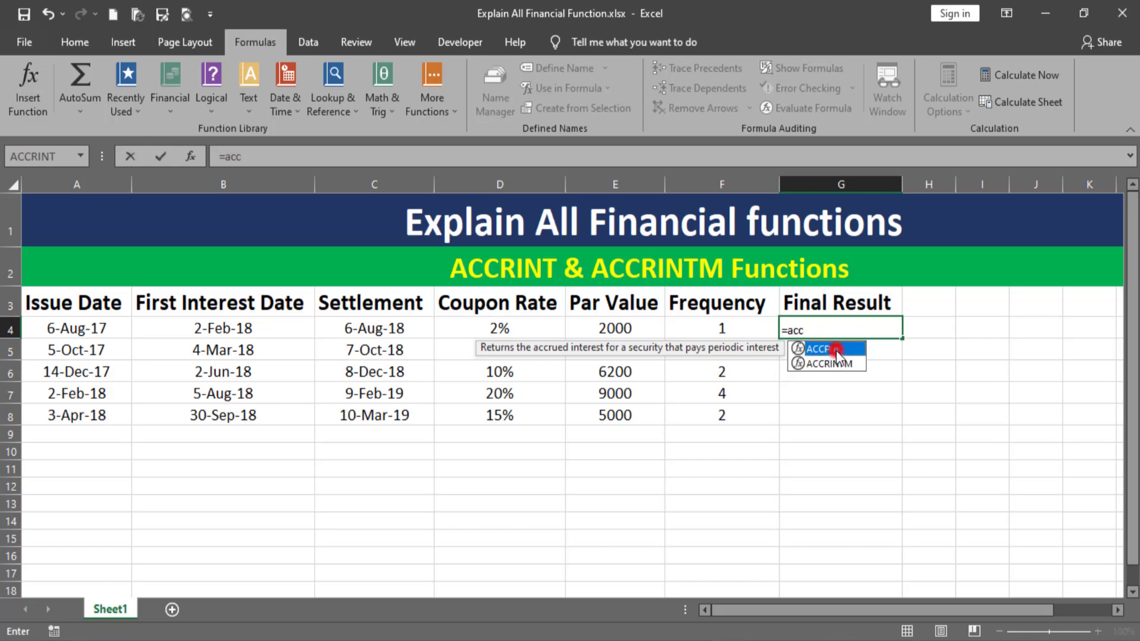
double_click(836, 350)
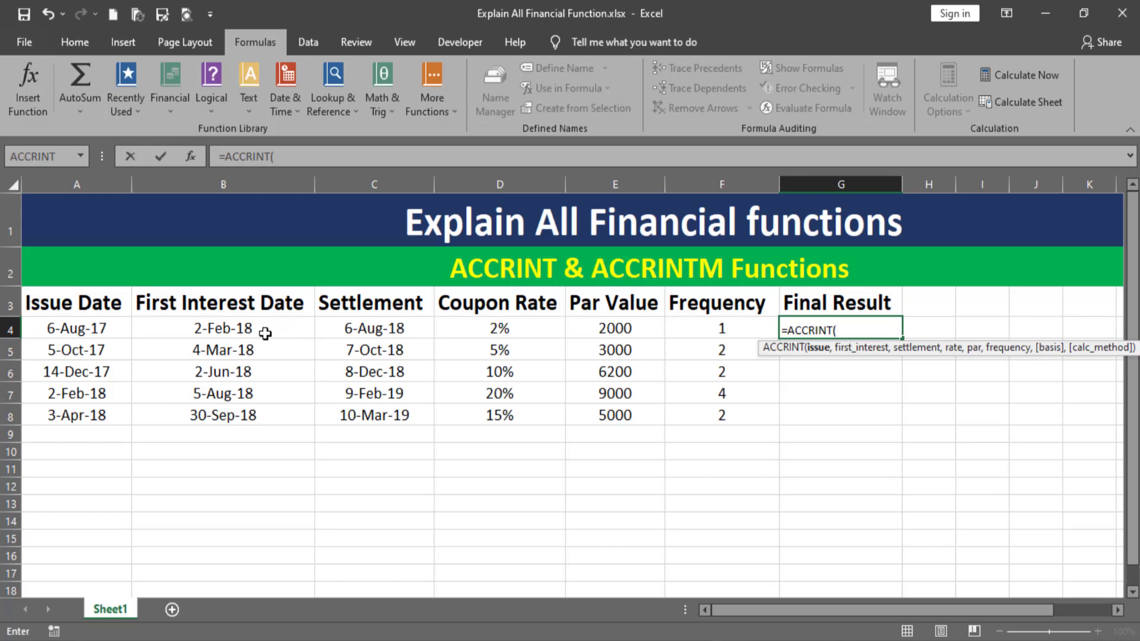
- Supply A4, B4, C4, D4 and E4 as the formula's issue, first_interest, settlement, rate and par arguments
left_click(71, 331)
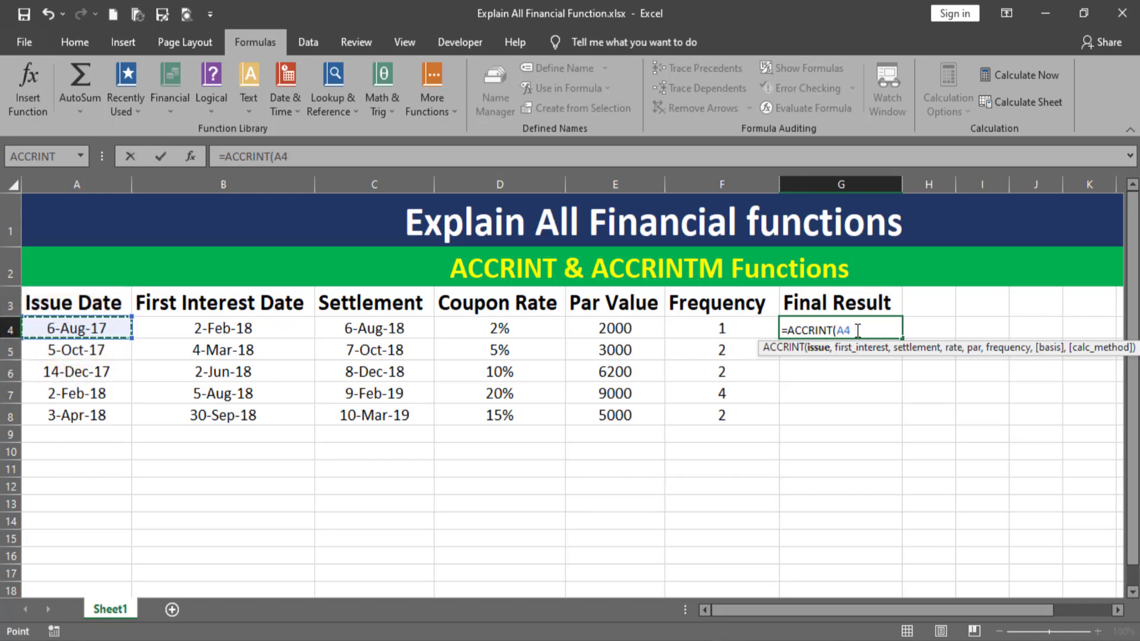
type(",")
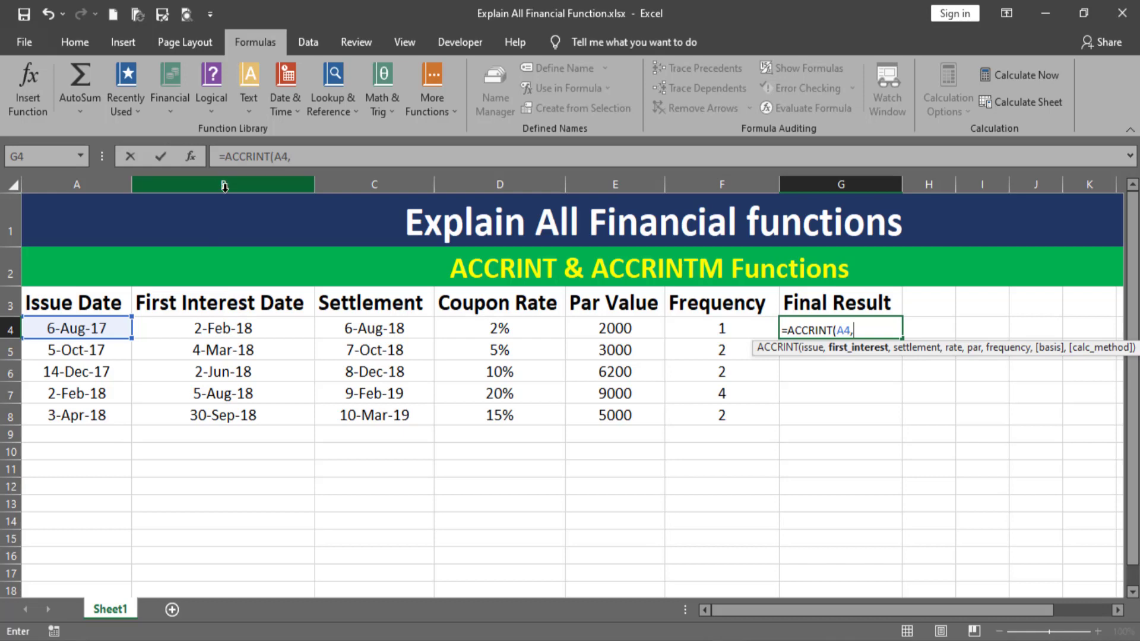
left_click(228, 330)
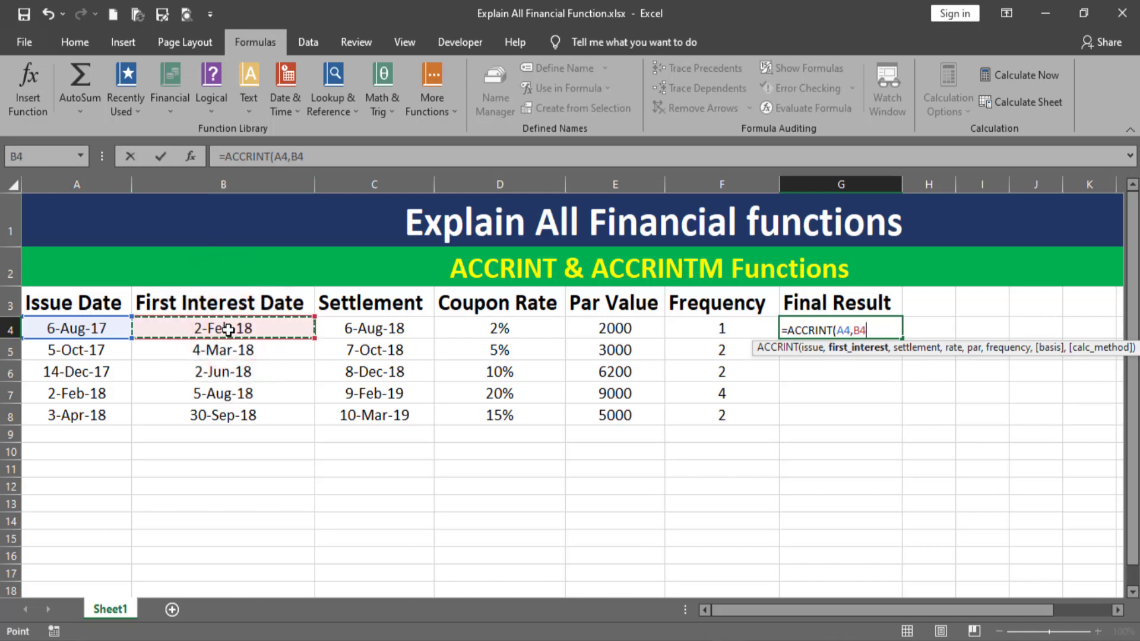
type(",")
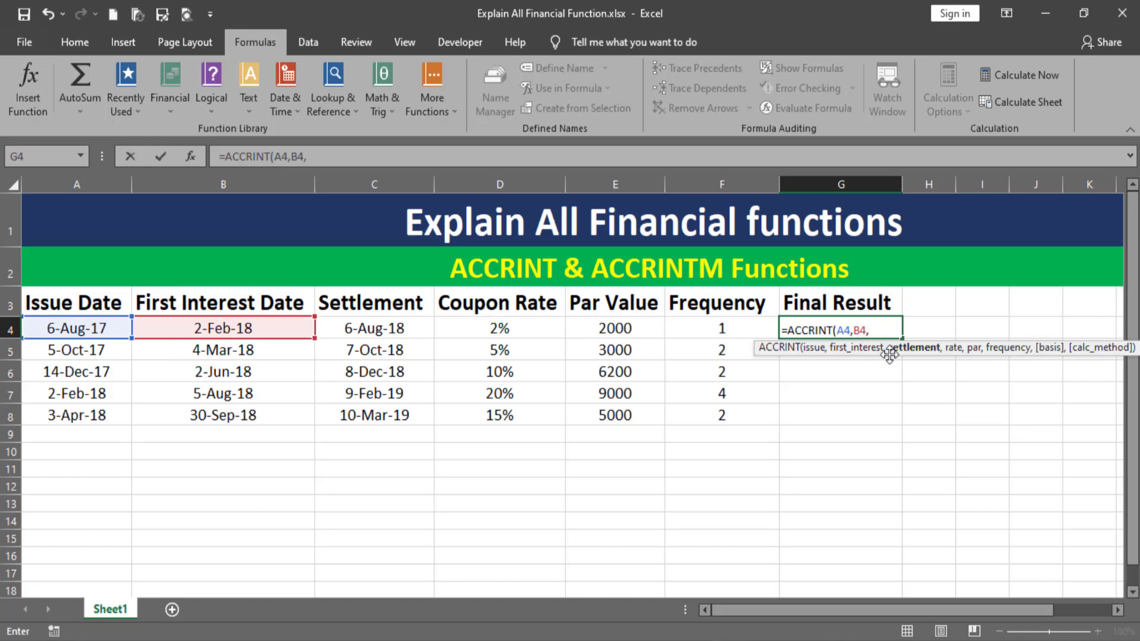
left_click(370, 331)
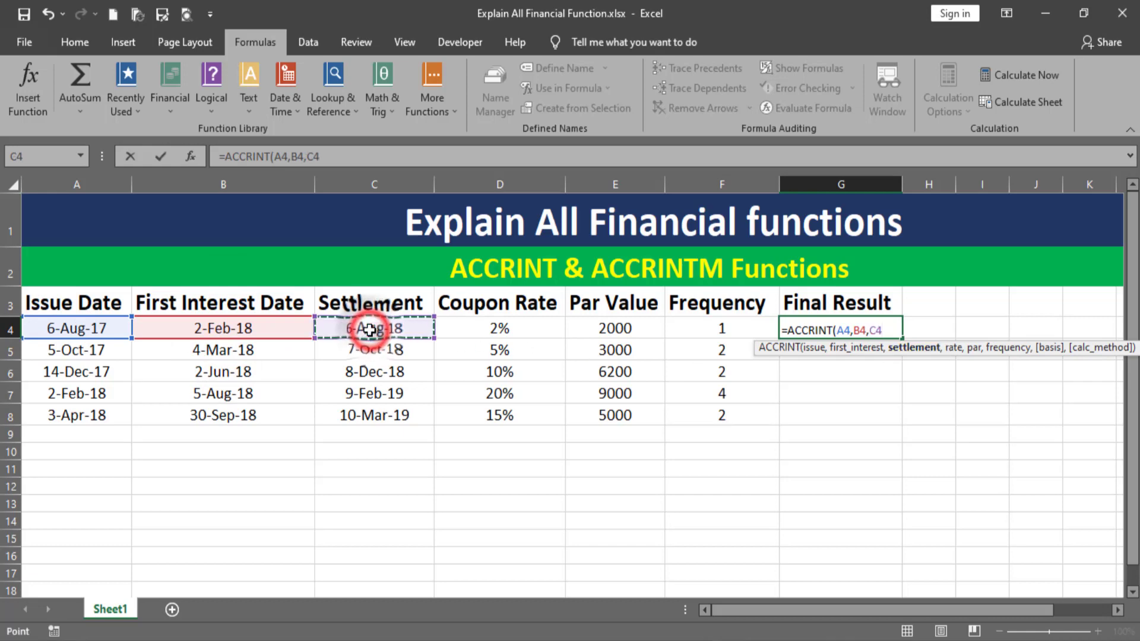
type(",")
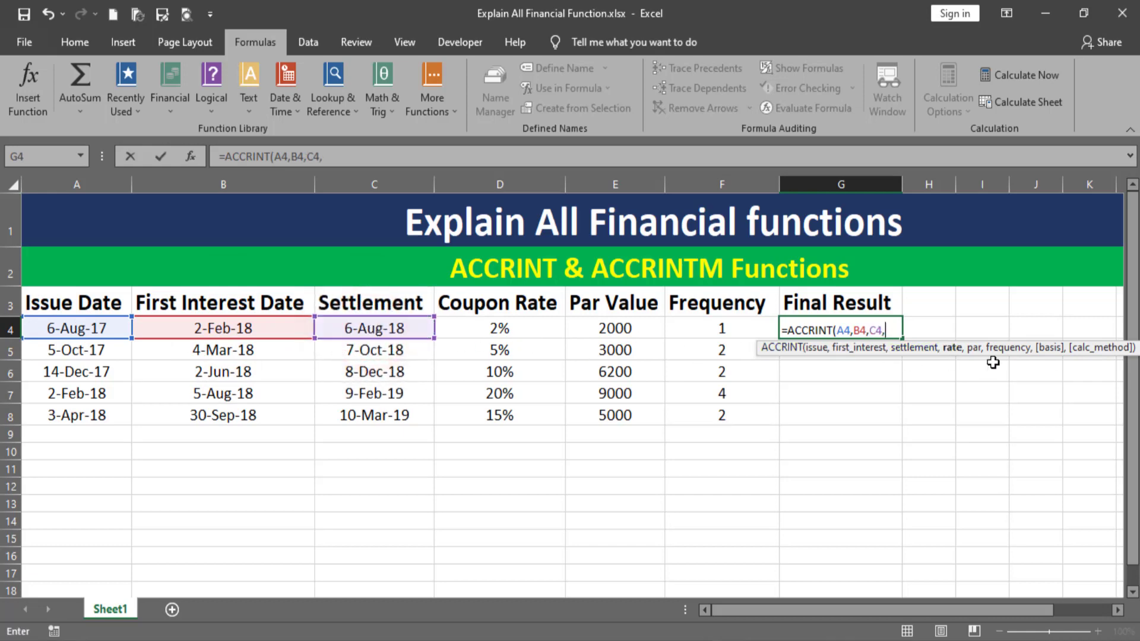
left_click(504, 331)
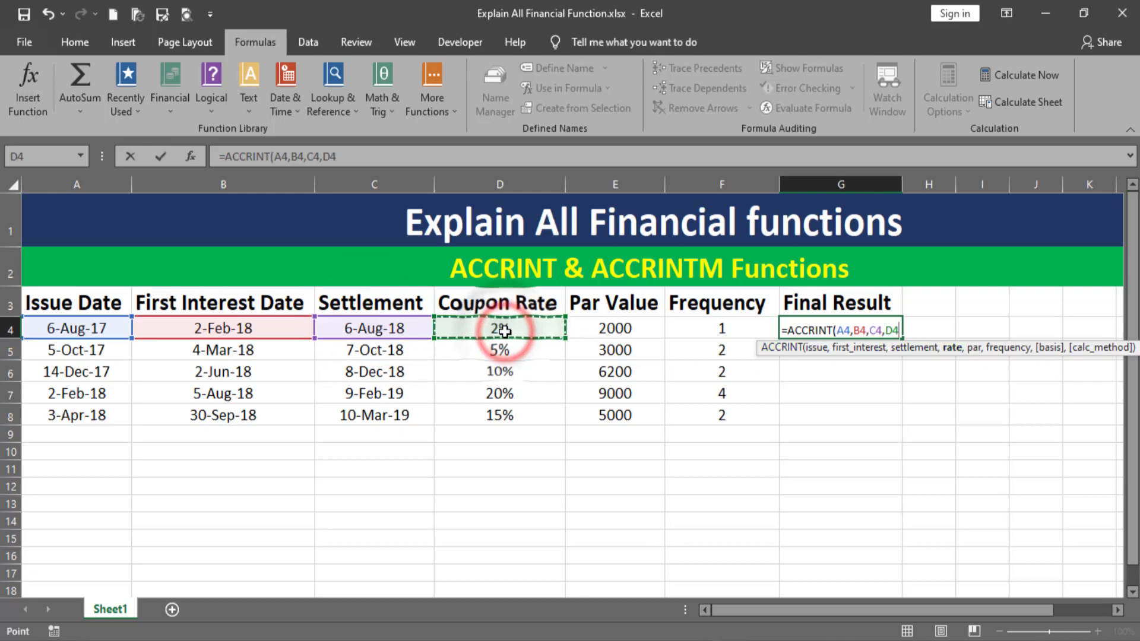
type(",")
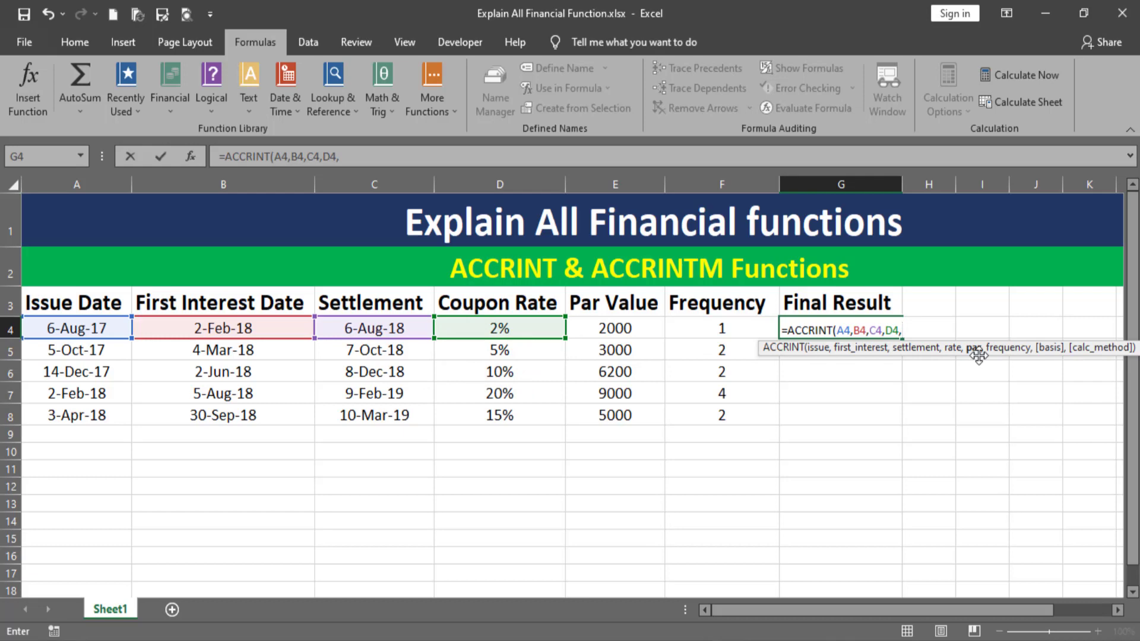
left_click(613, 327)
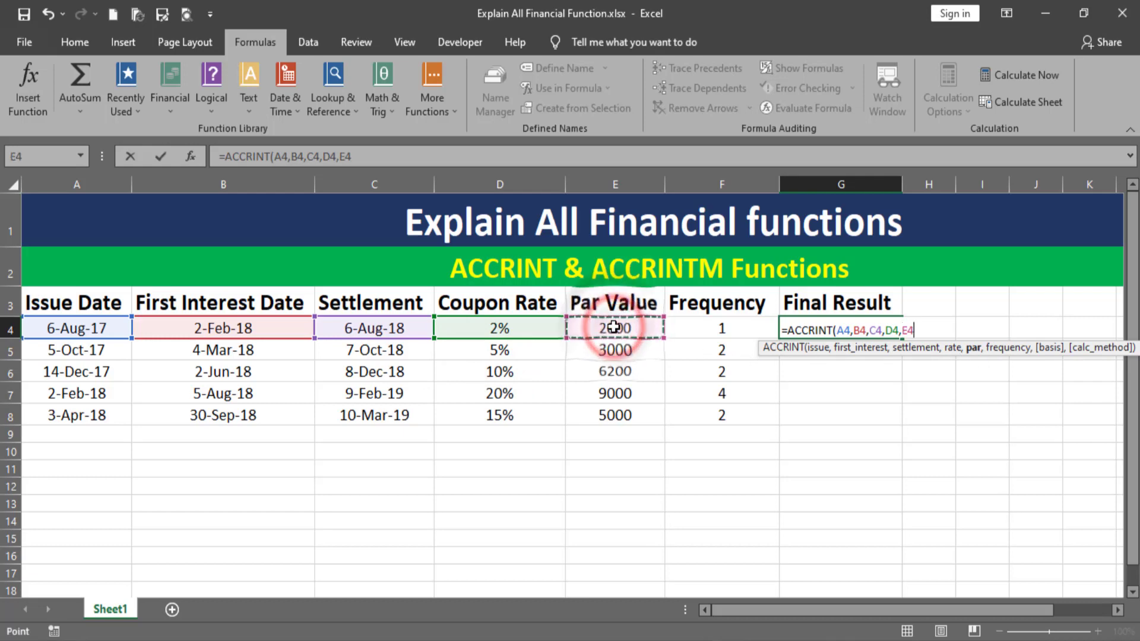
type(",")
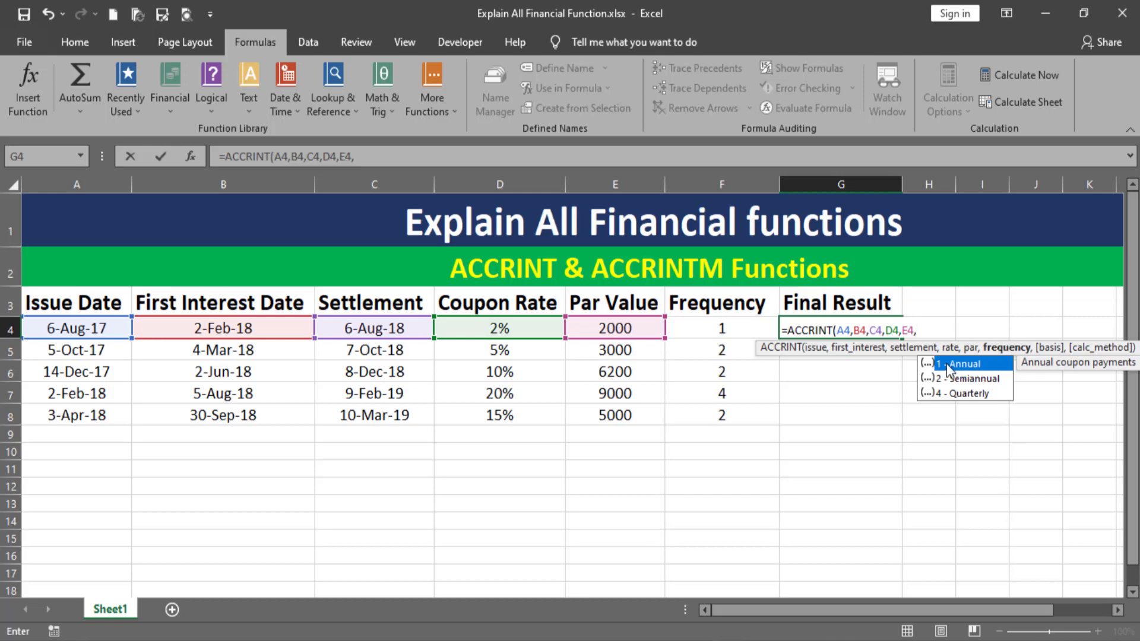
- Set the formula's frequency to 1 - Annual and its basis to 0 - US (NASD) 30/360
left_click(966, 364)
double_click(966, 364)
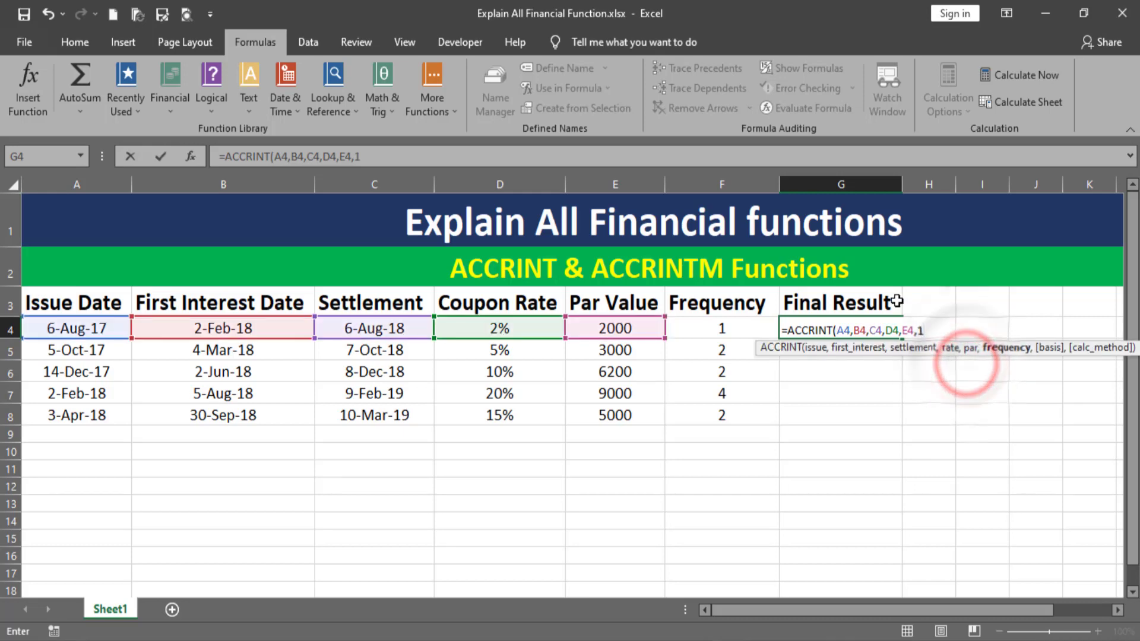
type(",")
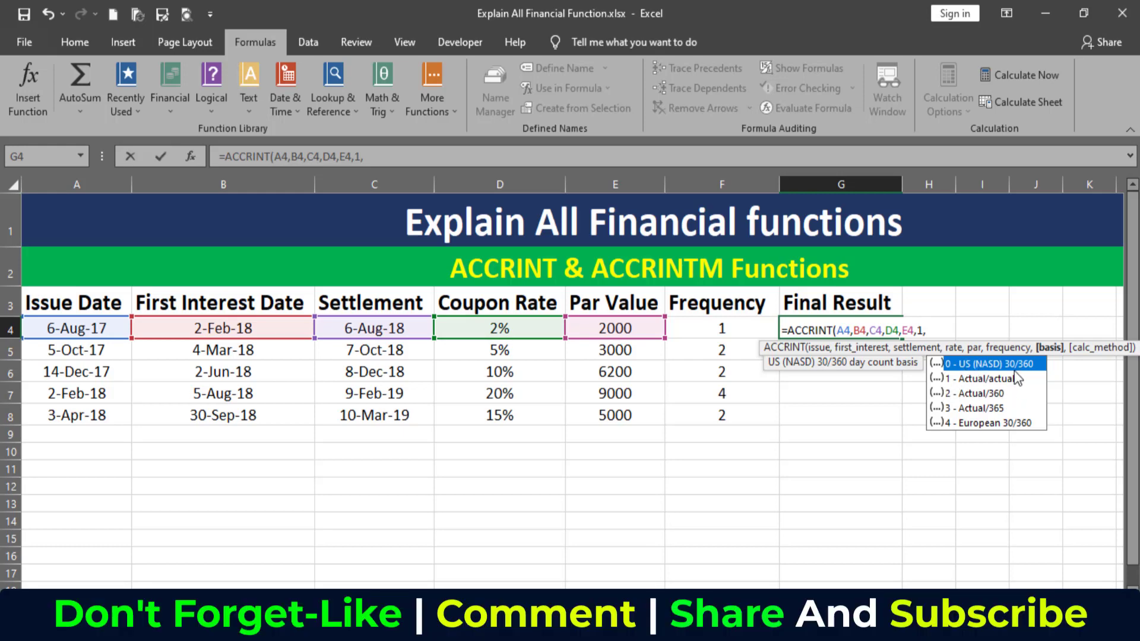
double_click(968, 363)
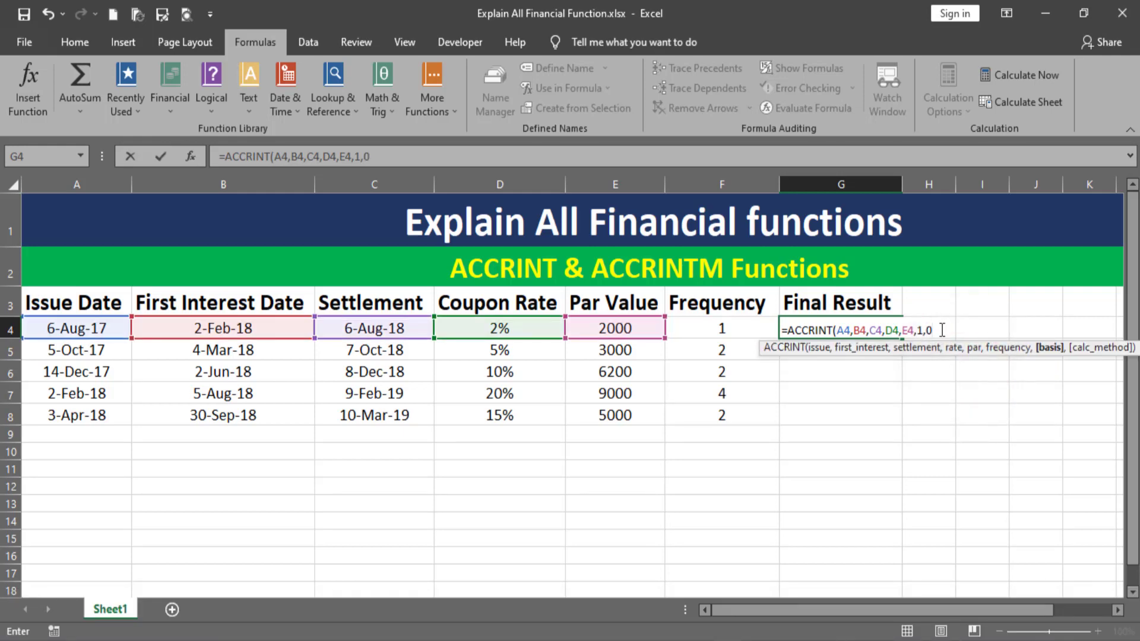
type(",")
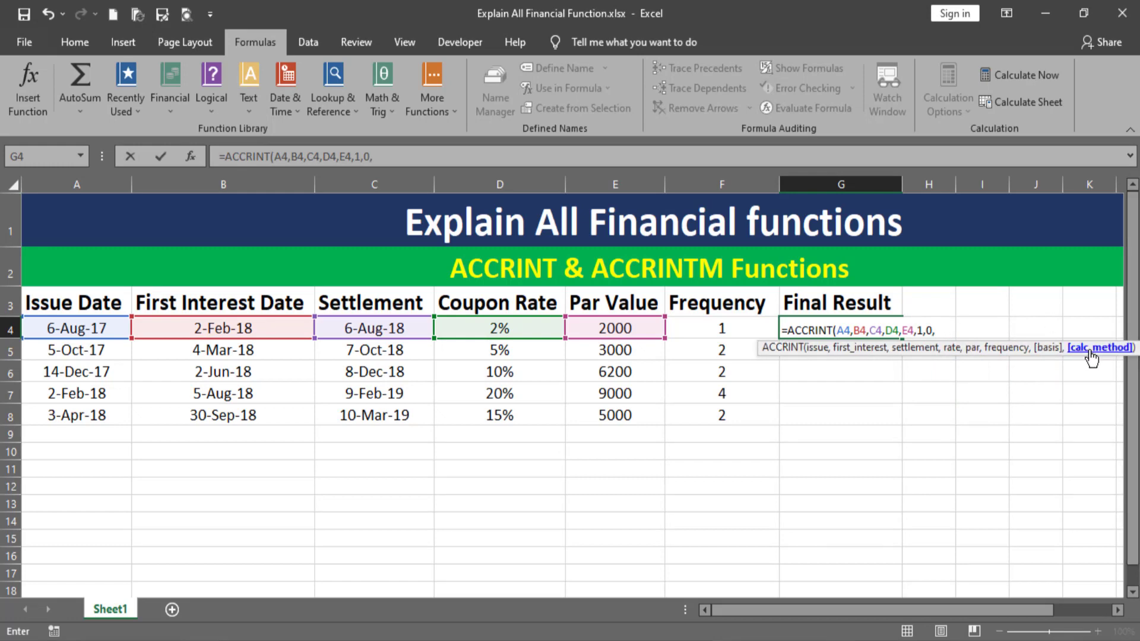
- Set the calc_method argument to FALSE and complete the ACCRINT formula in G4
type("f")
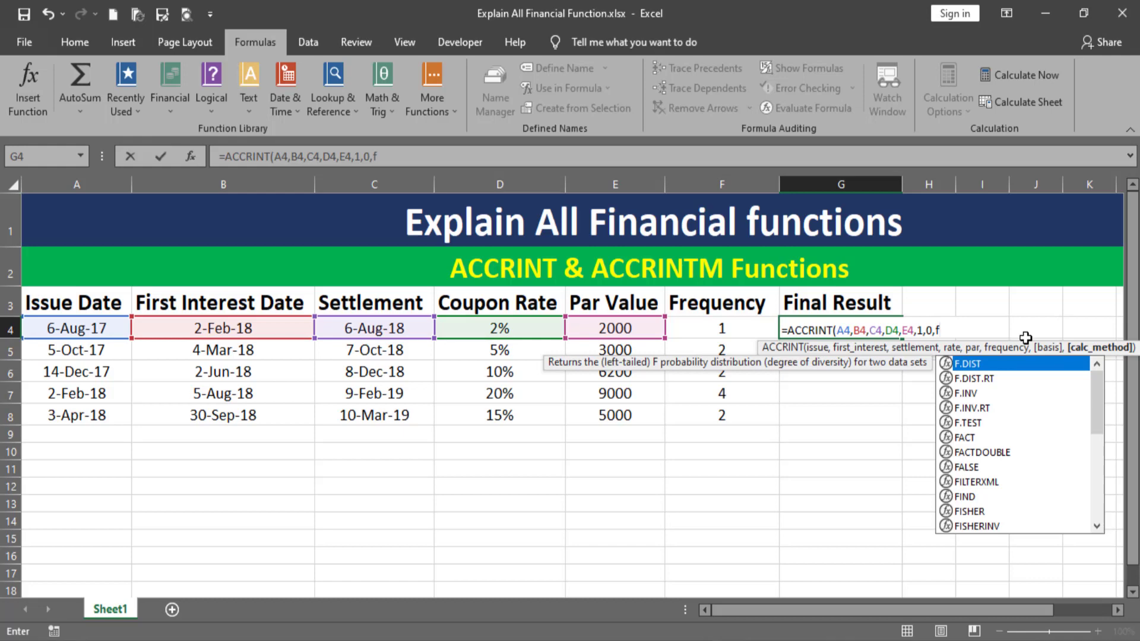
type("al")
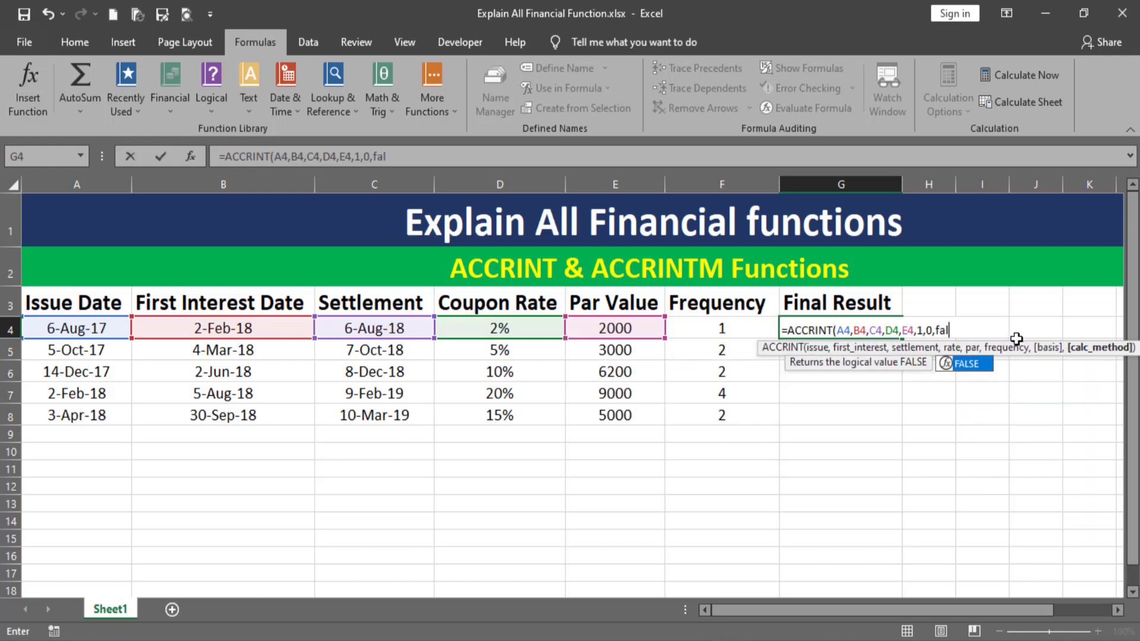
type("se")
double_click(968, 365)
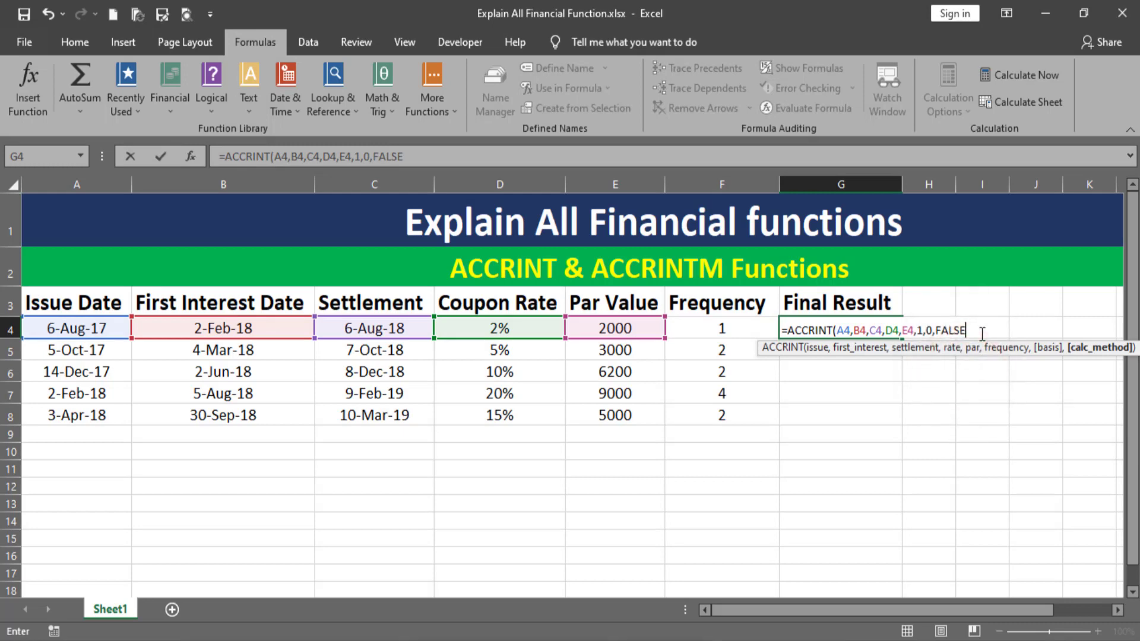
type(")")
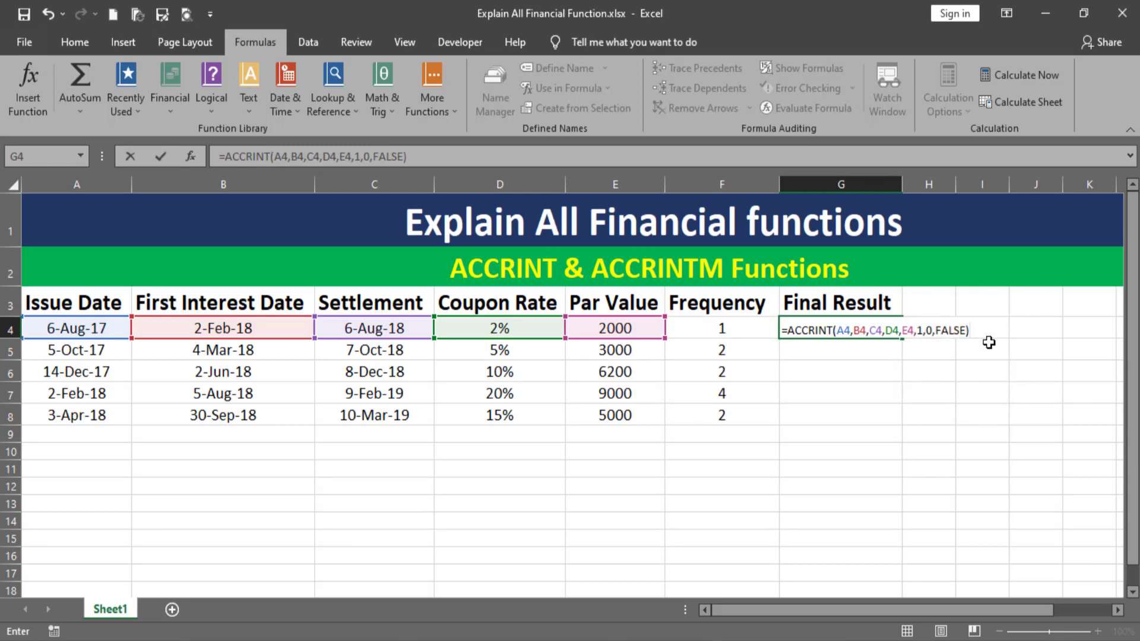
key("Return")
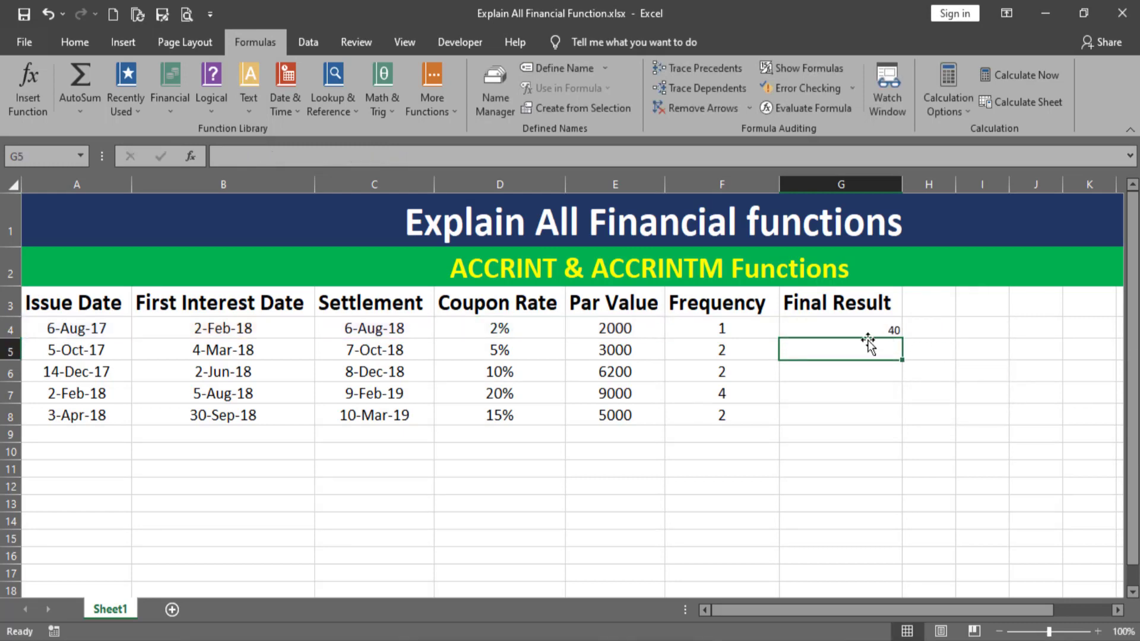
- Copy the ACCRINT formula from G4 down the Final Result column to G8
left_click(849, 329)
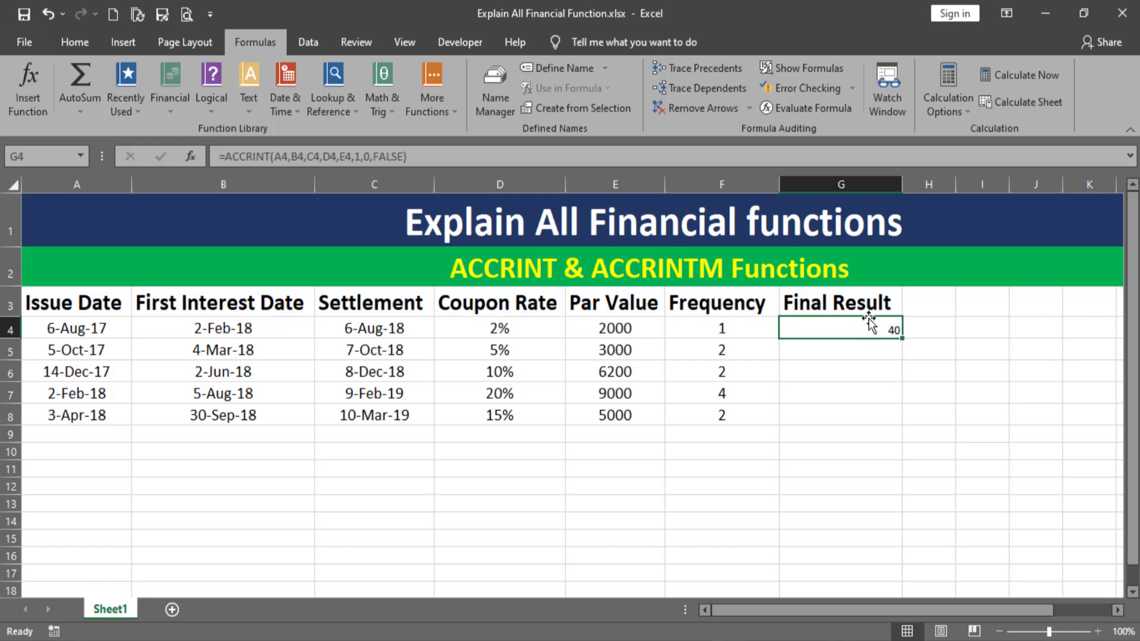
left_click(883, 326)
mouse_move(903, 338)
left_mouse_down()
mouse_move(903, 440)
mouse_move(901, 421)
left_mouse_up()
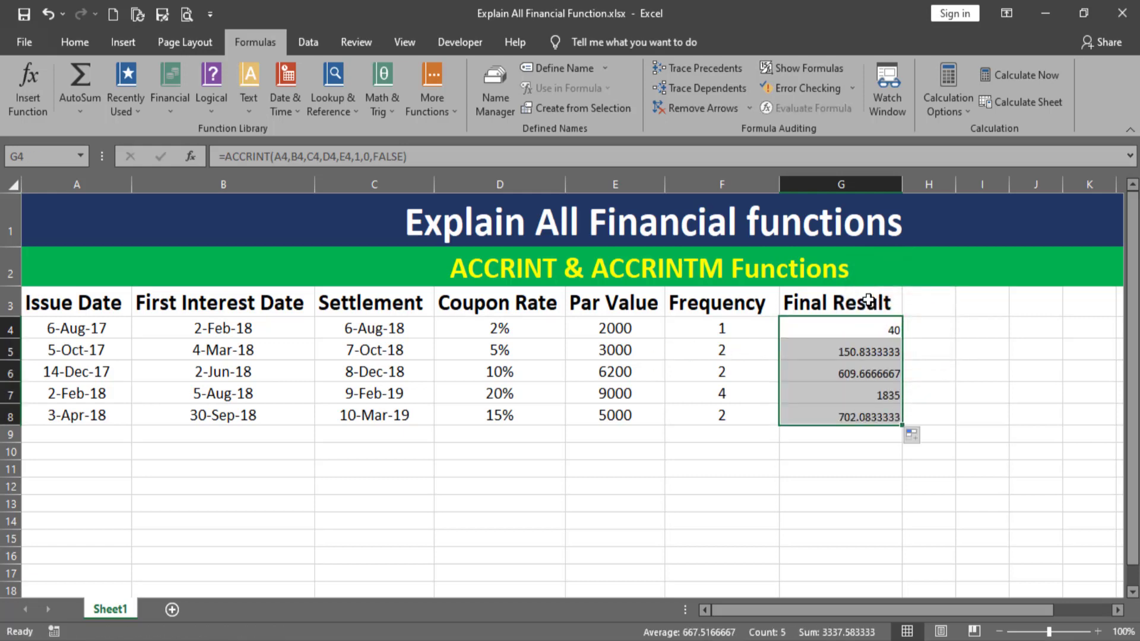
- Change the Coupon Rate in D4 to 22%
left_click(484, 335)
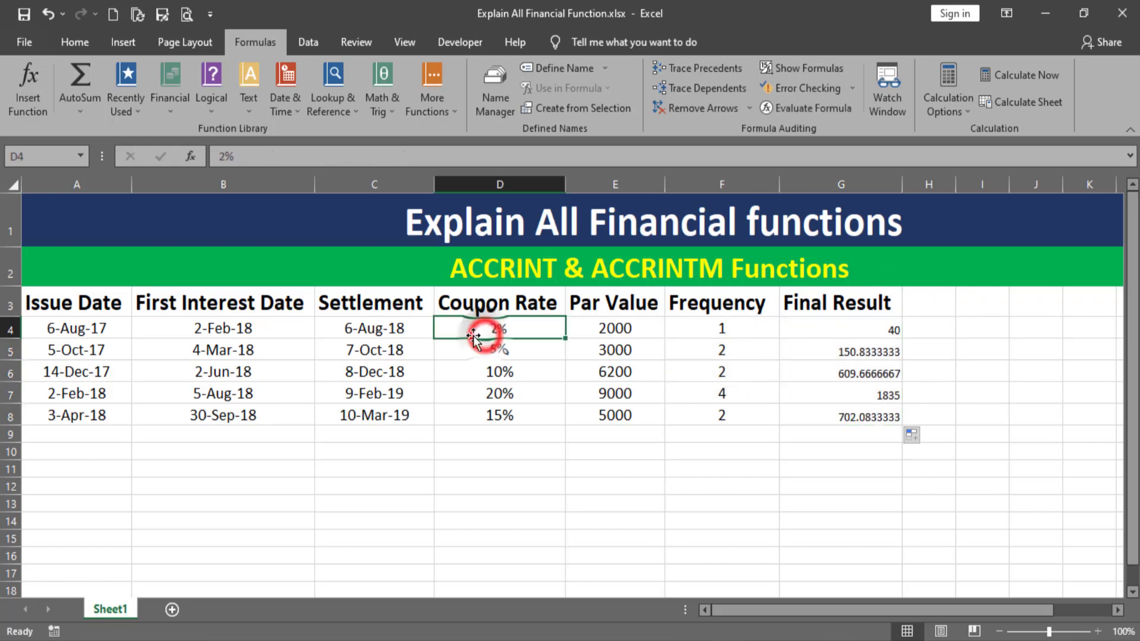
double_click(490, 328)
double_click(523, 331)
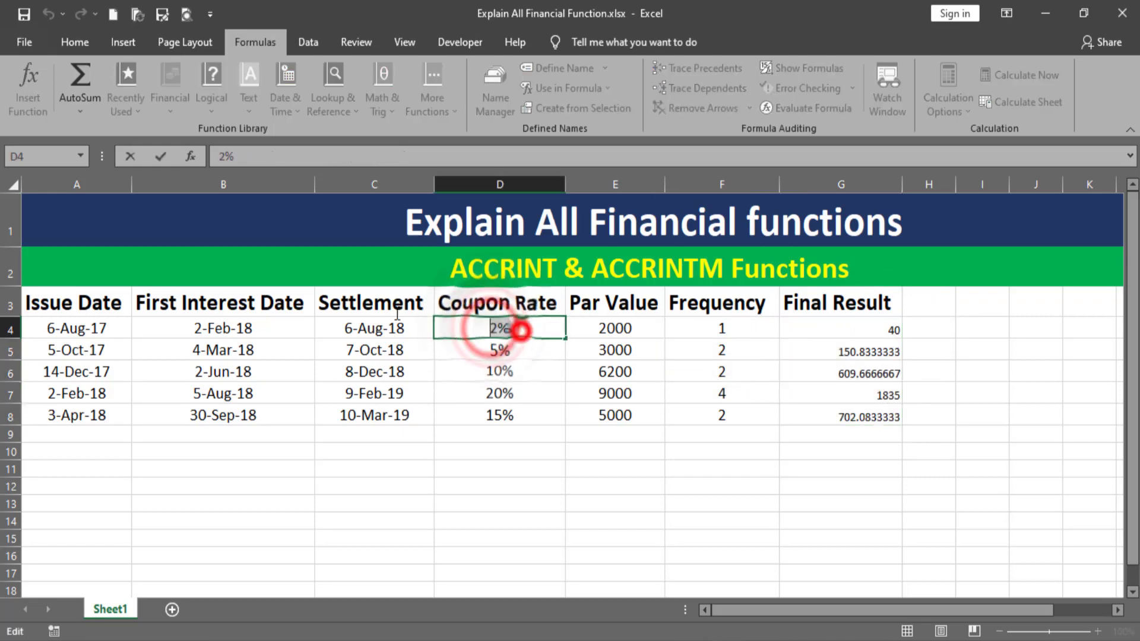
key("Home")
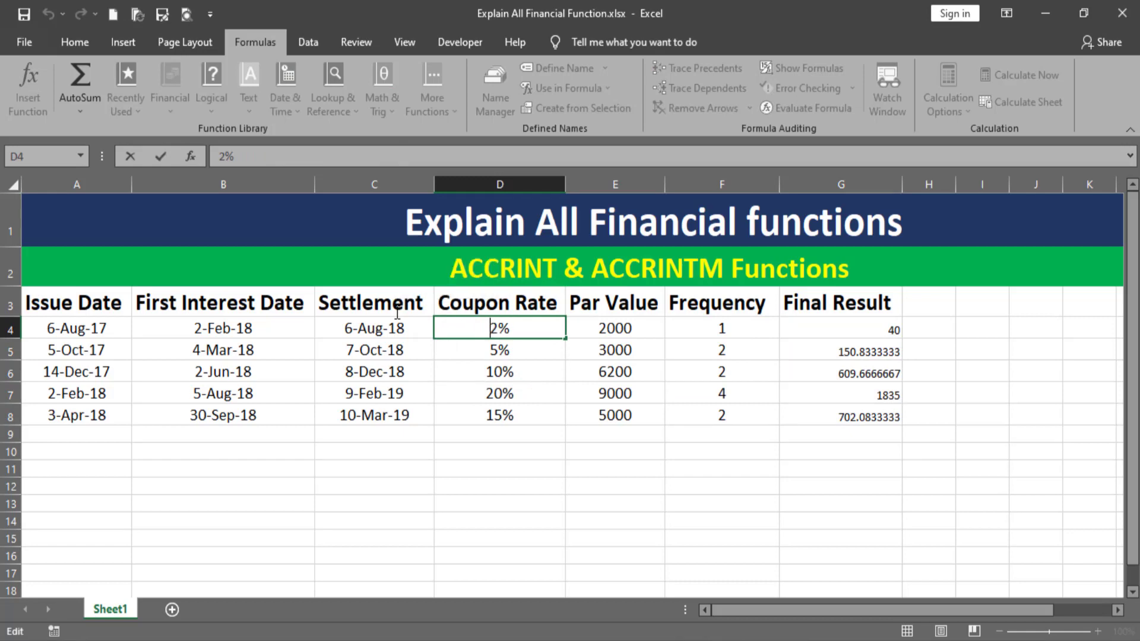
type("2")
left_click(482, 358)
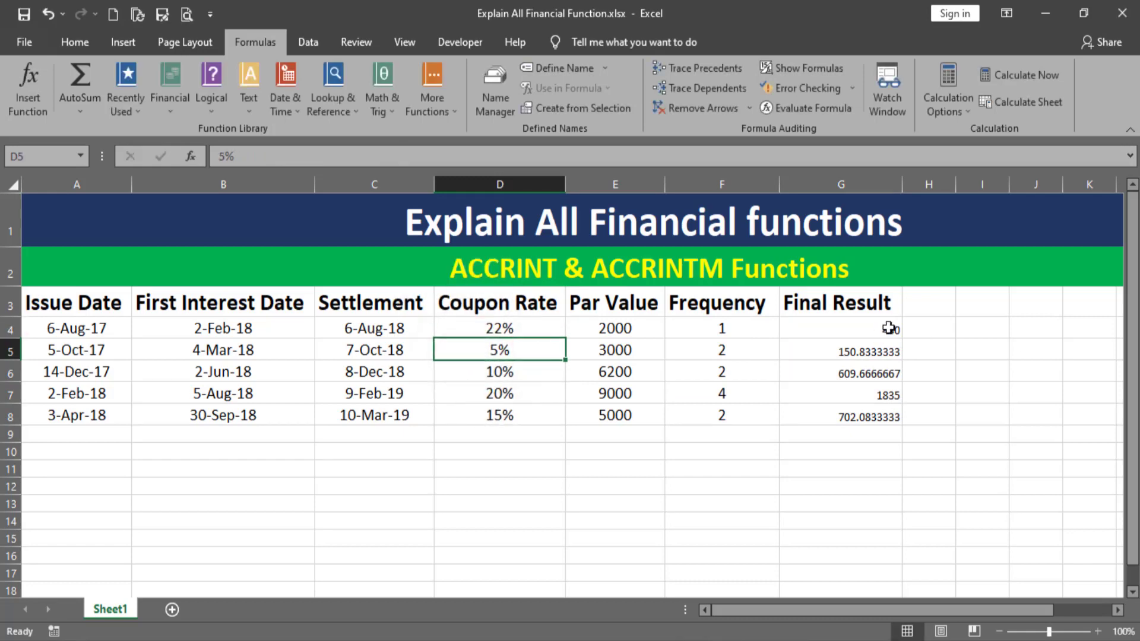
- Change the Coupon Rate in D5 to 99%
double_click(479, 352)
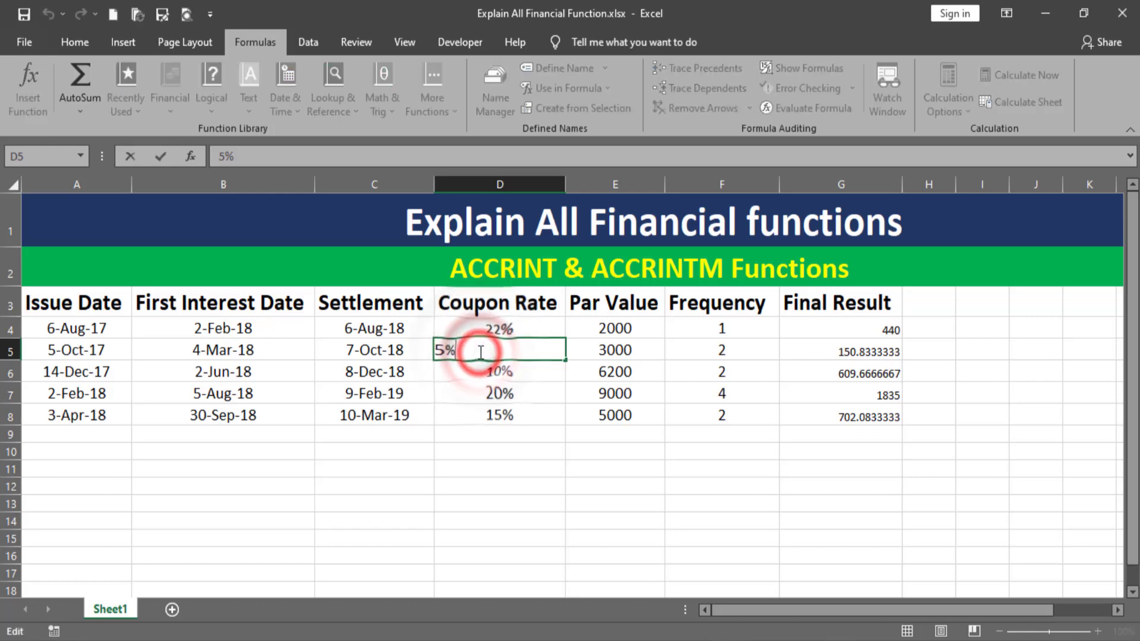
left_click_drag(444, 350, 427, 349)
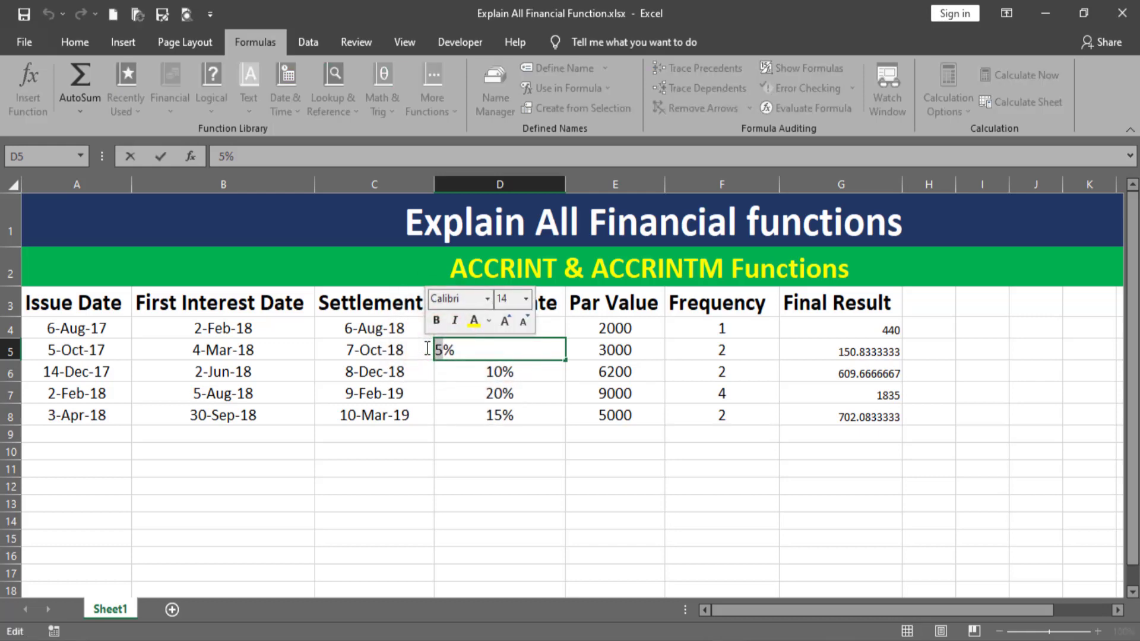
type("99")
key("Return")
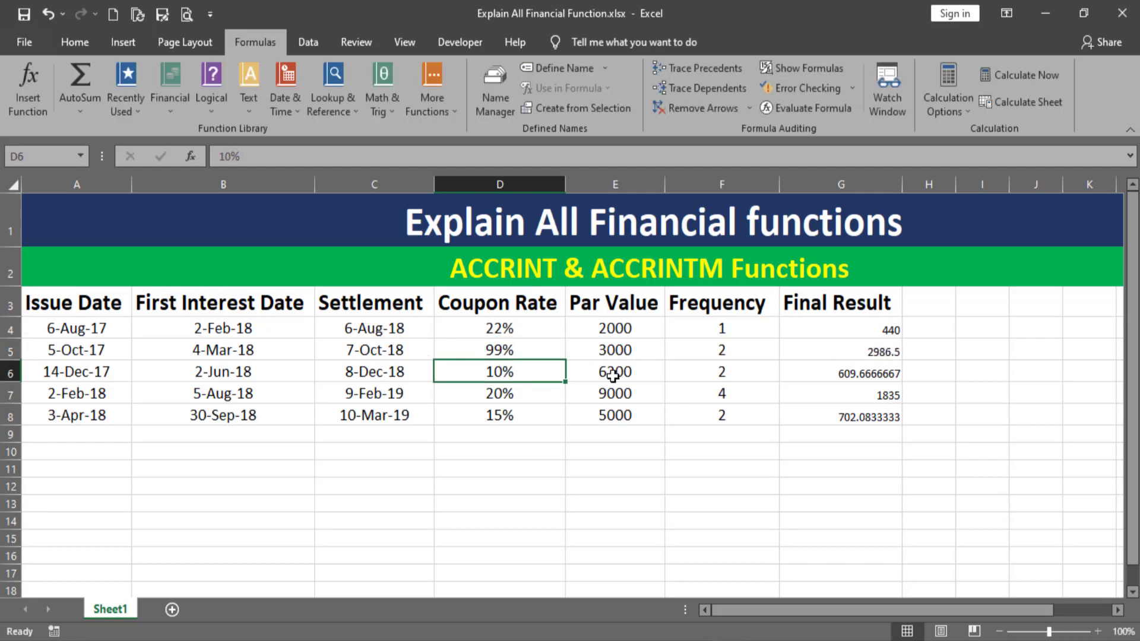
- Compare the coupon rate and par value in row 5 with the accrued interest in G4 to G8
left_click(537, 357)
left_click(603, 356)
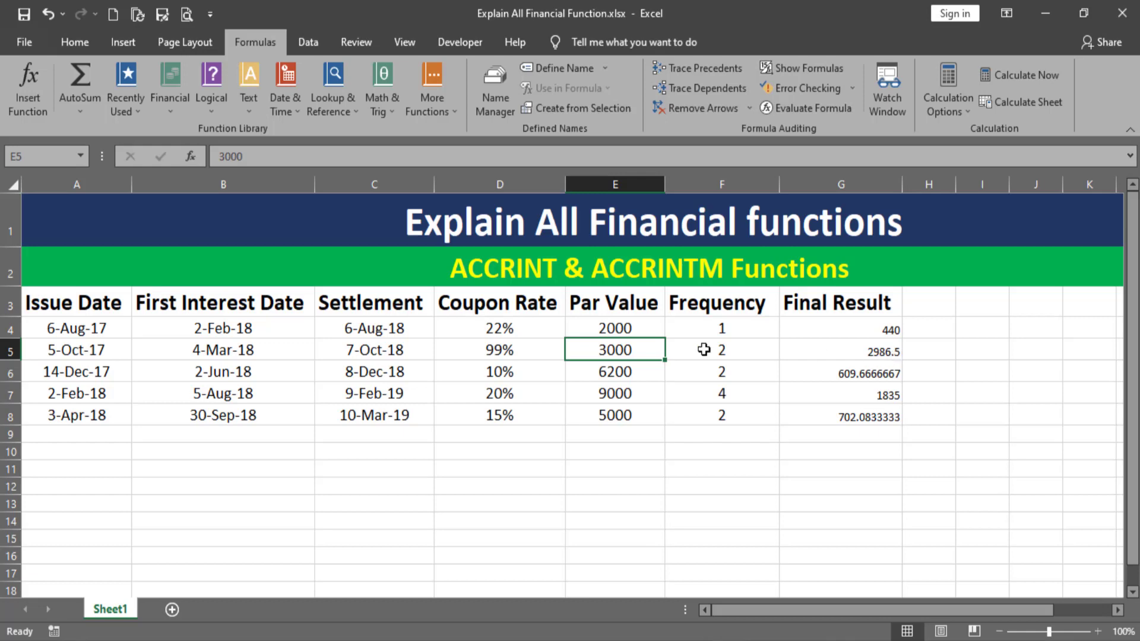
left_click(499, 352)
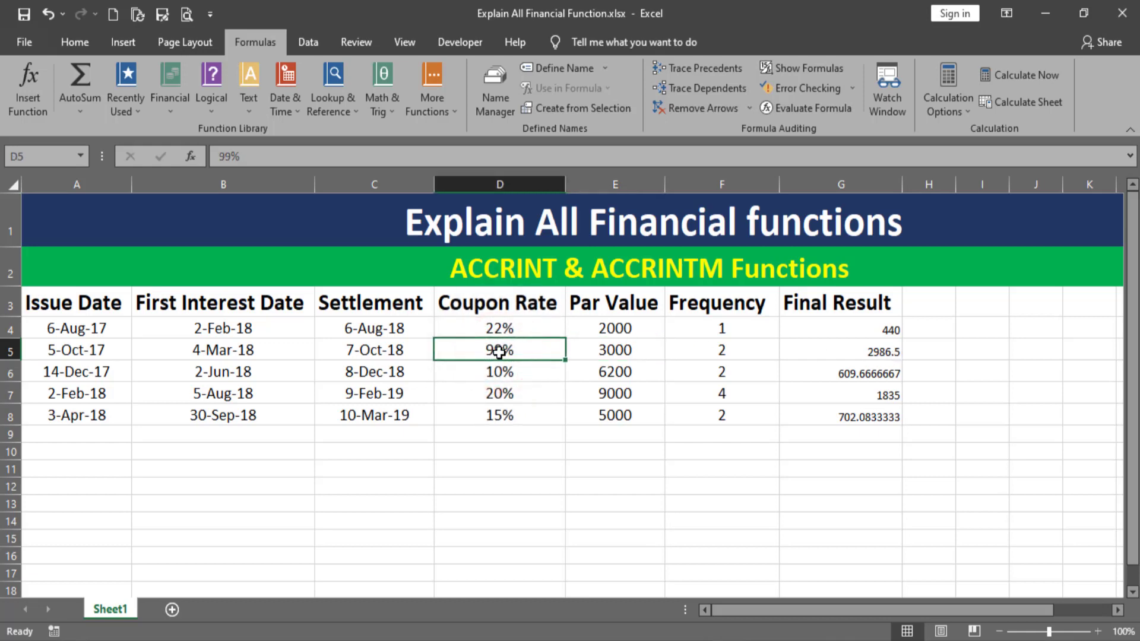
left_click(629, 355)
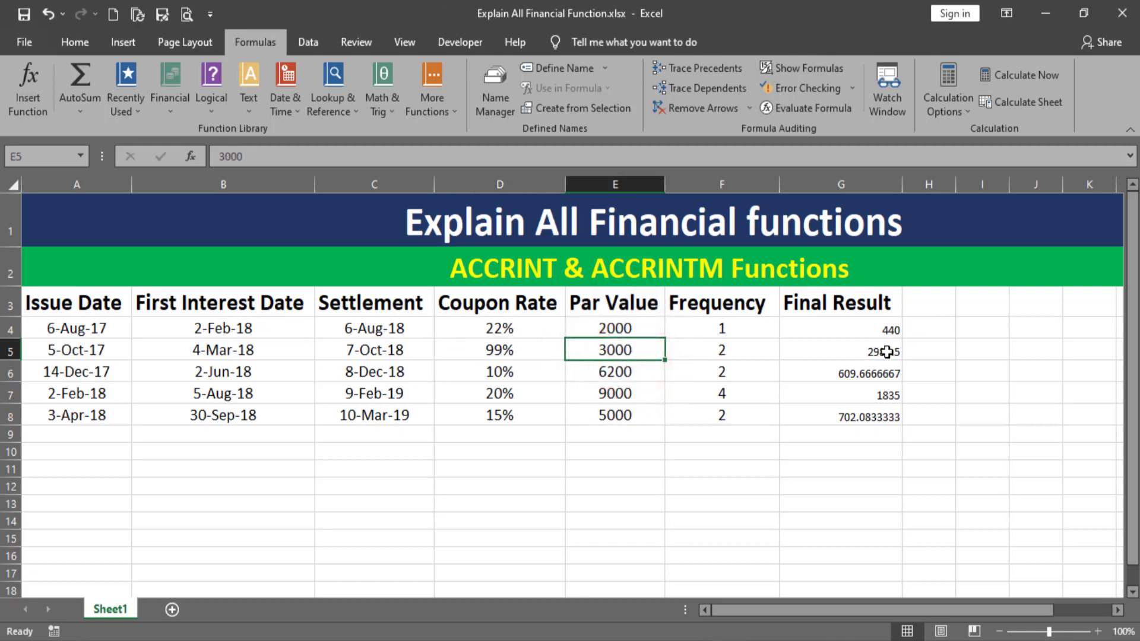
left_click_drag(870, 331, 872, 415)
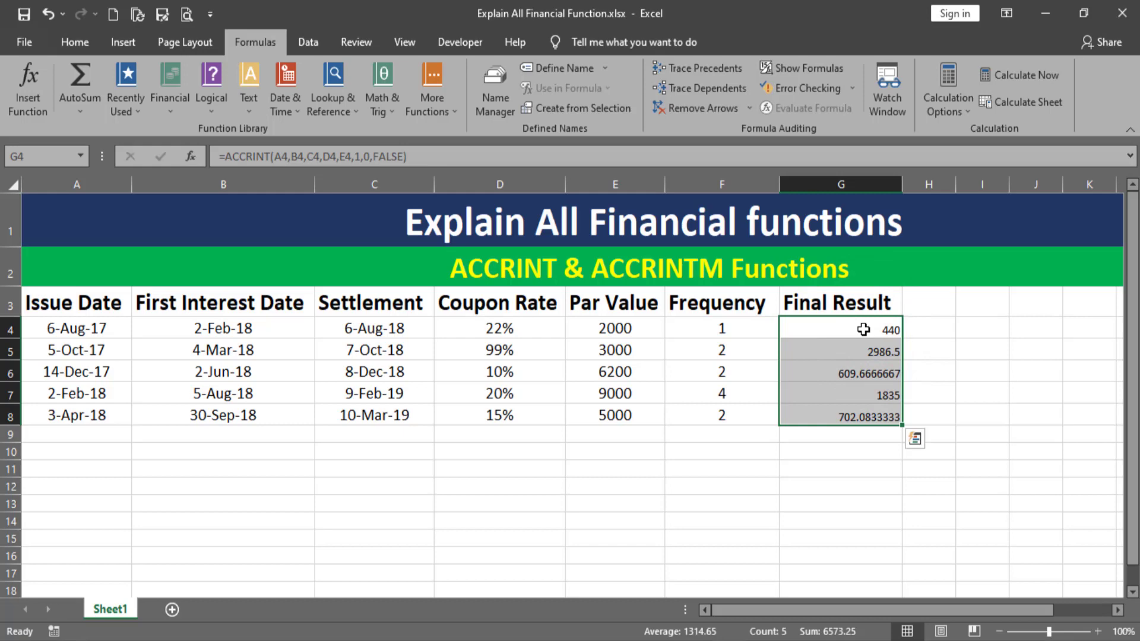
left_click(667, 269)
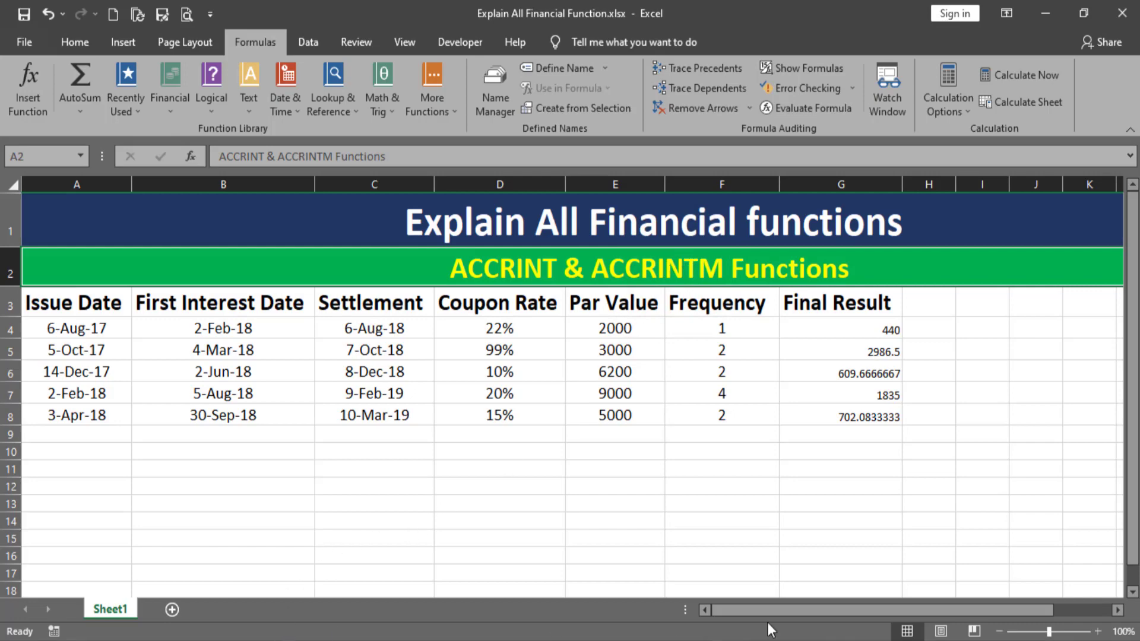
- Switch to the ACCRINT function document in Word, collapse the ACCRINT section and expand the ACCRINTM function section
left_click(753, 640)
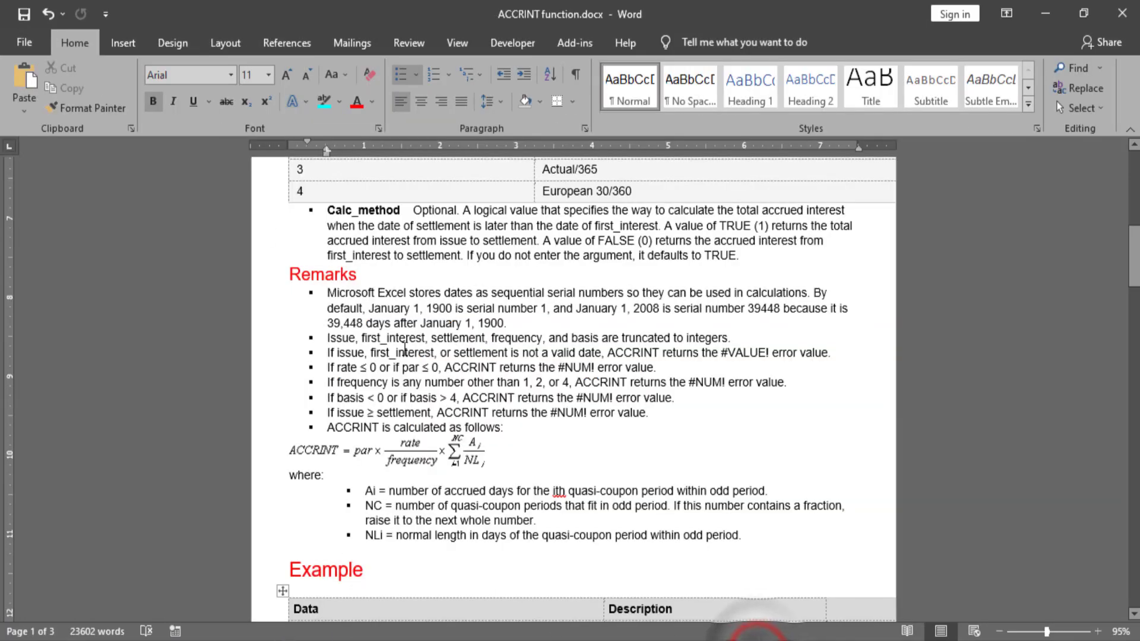
left_click_drag(1136, 250, 1116, 240)
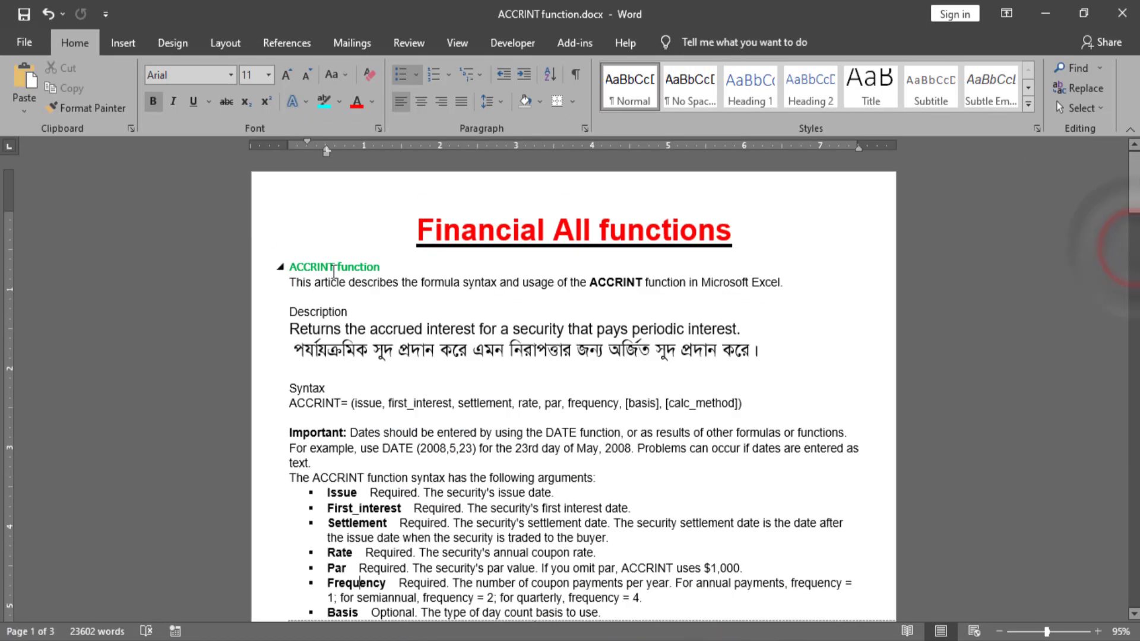
left_click(283, 268)
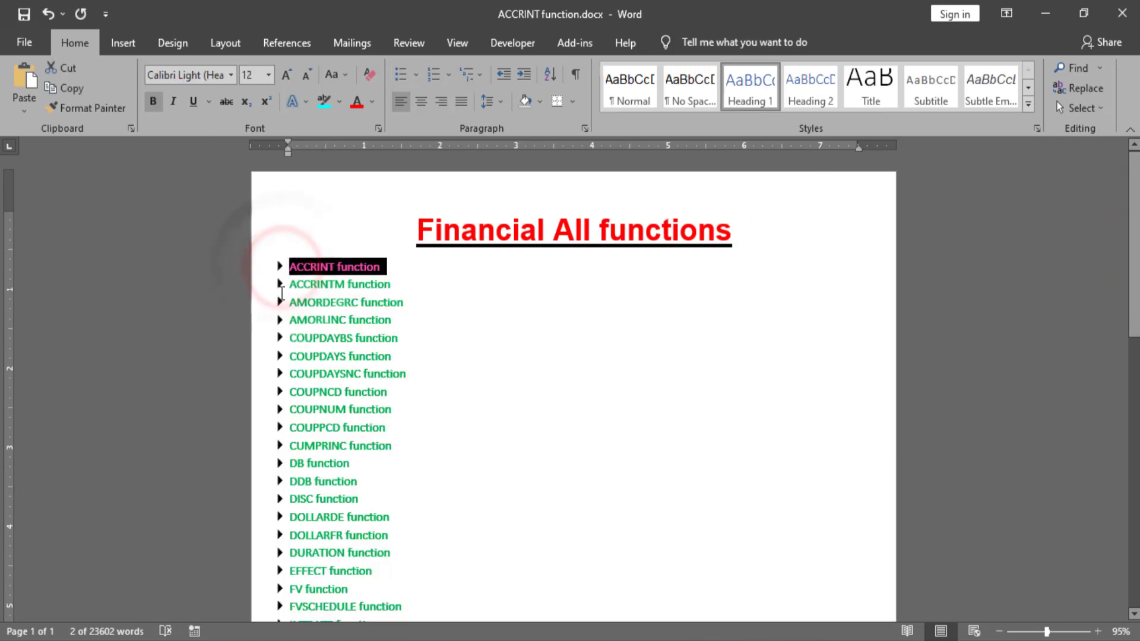
left_click(279, 285)
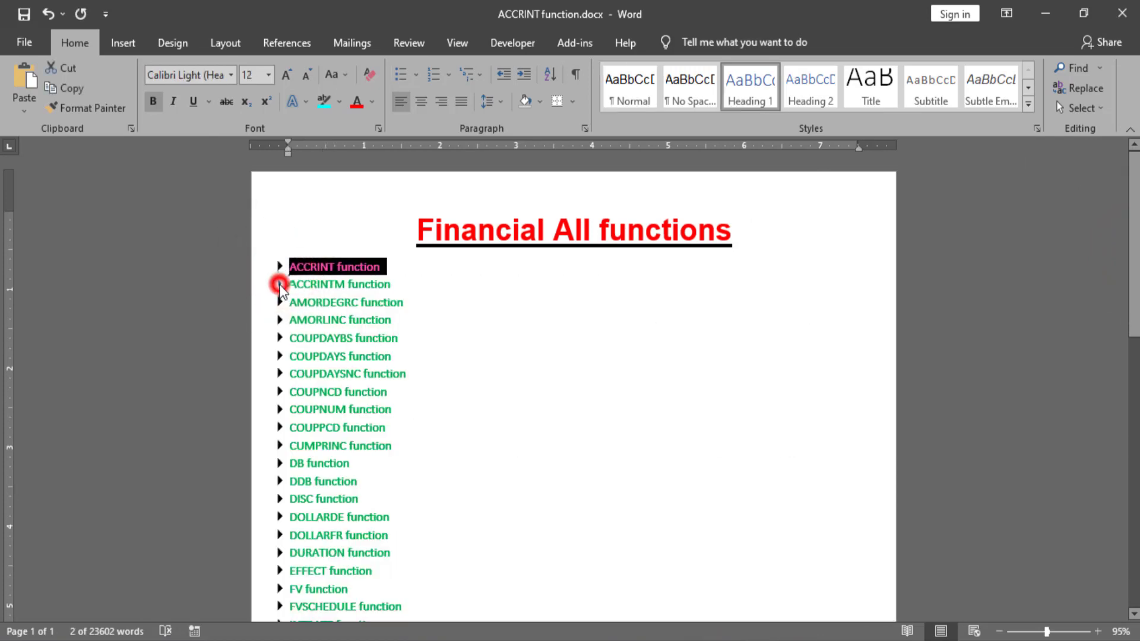
left_click(755, 332)
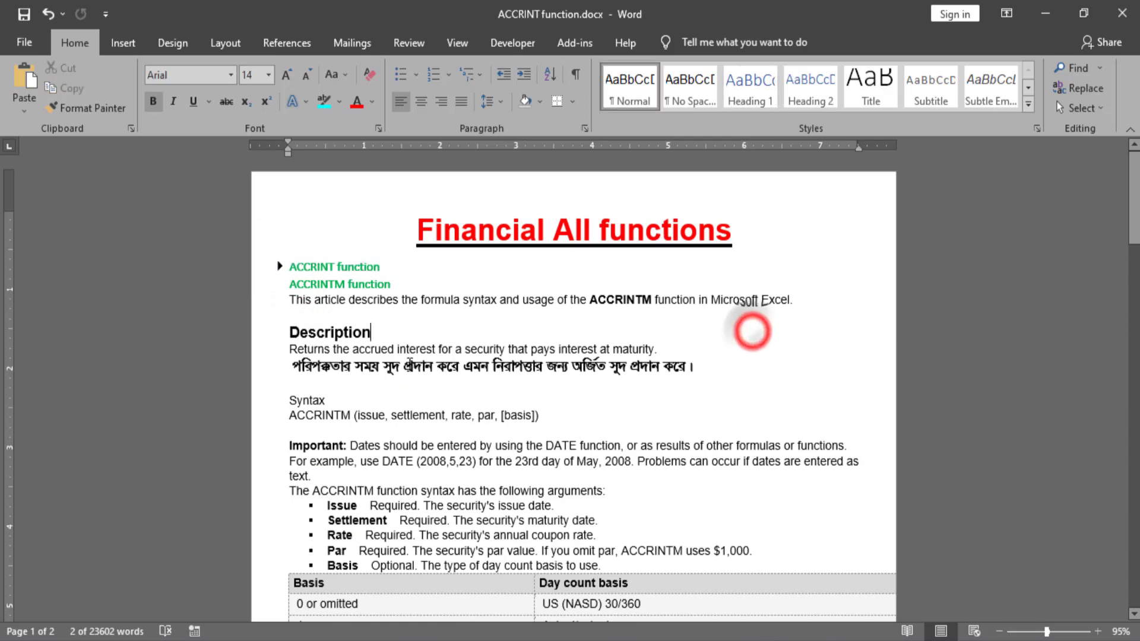
- Read the ACCRINTM description, highlighting the phrase "pays interest at maturity"
left_click(293, 356)
left_click_drag(308, 356, 601, 349)
left_click(671, 347)
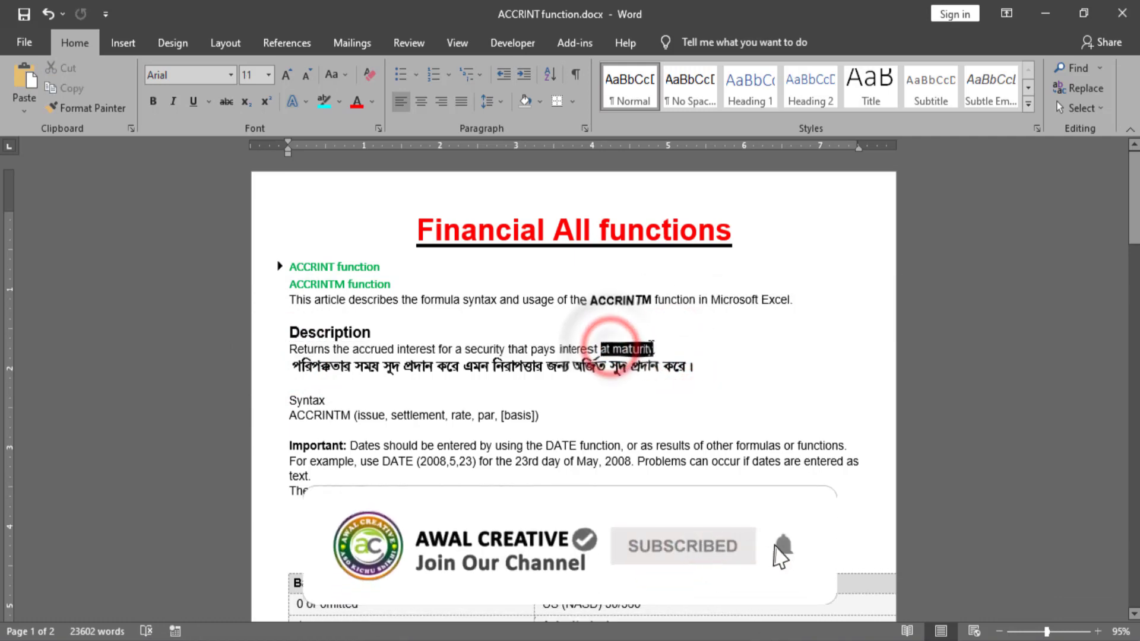
left_click(672, 348)
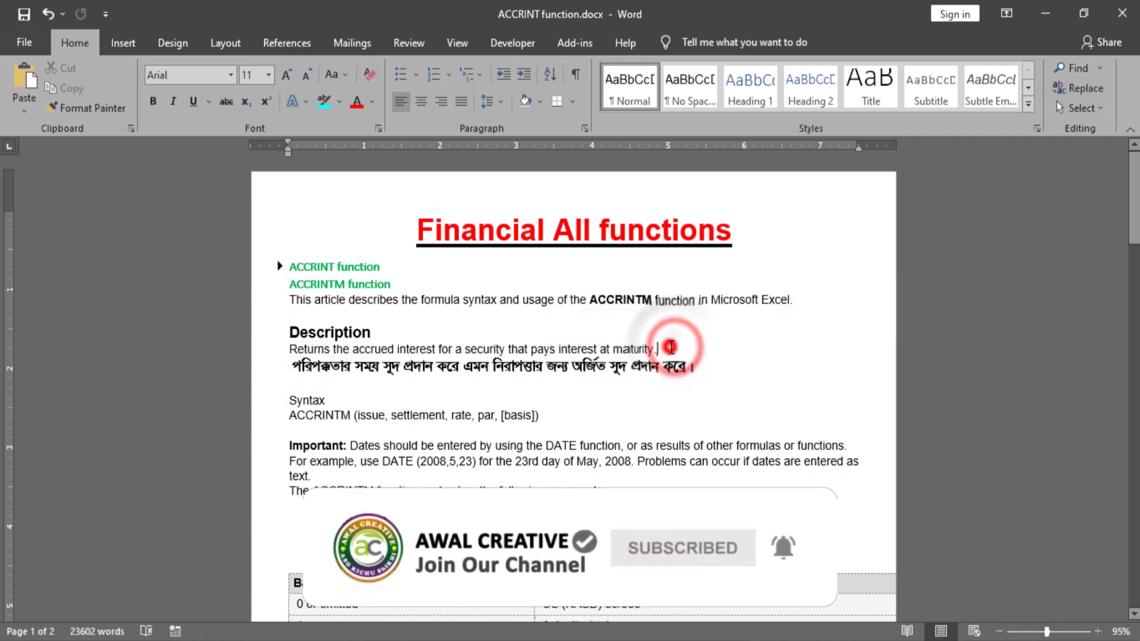
left_click_drag(671, 348, 614, 351)
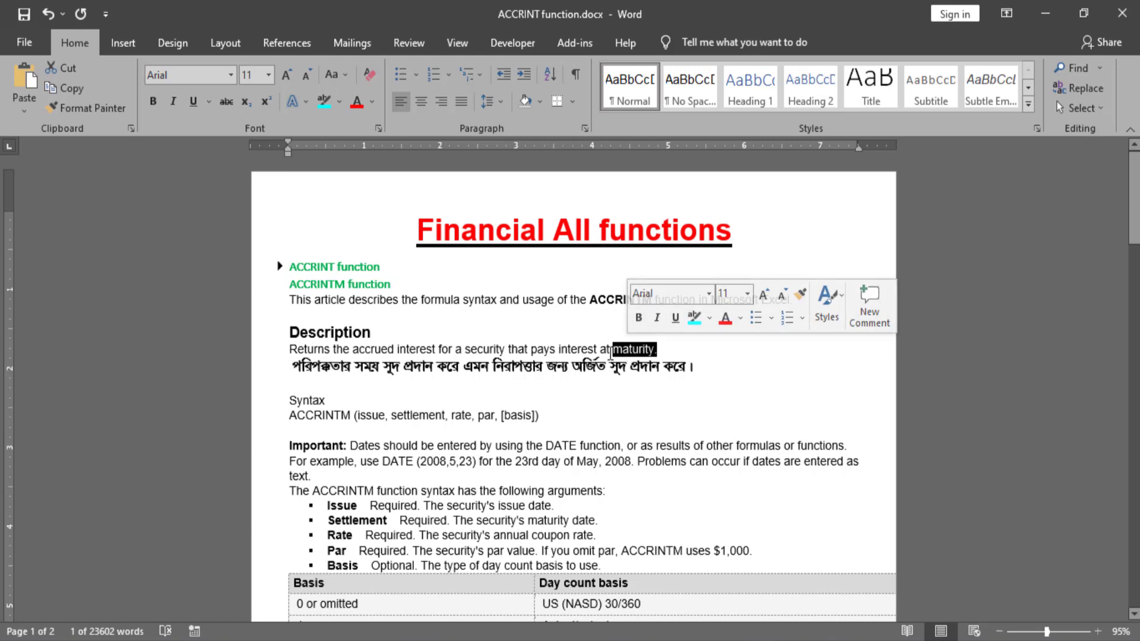
left_click(609, 351)
left_click_drag(657, 351, 533, 351)
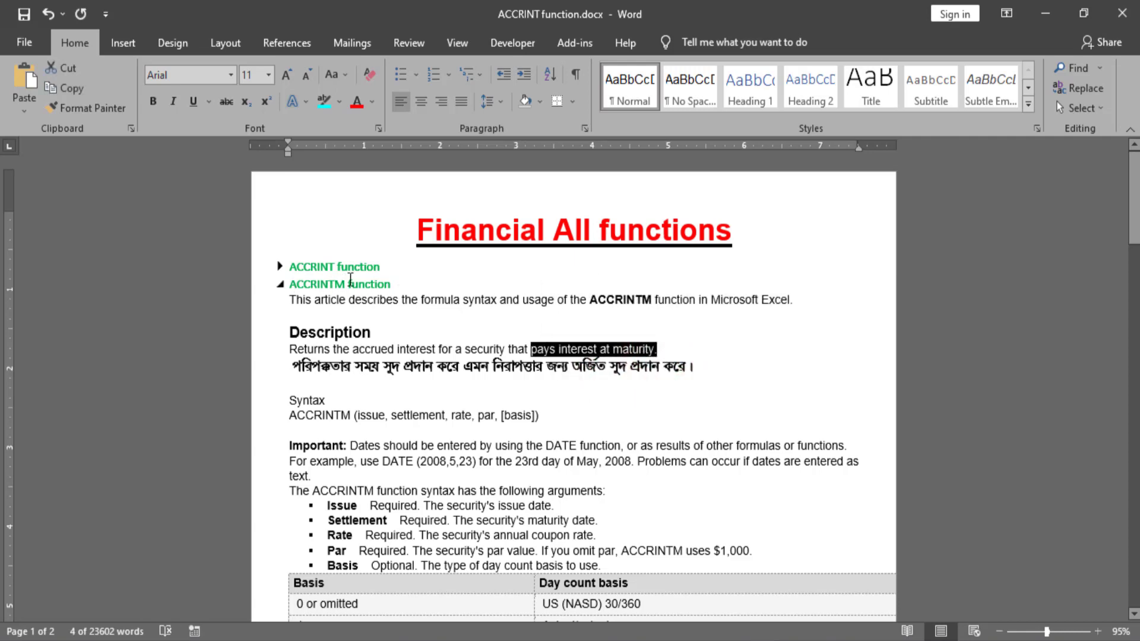
- Collapse the ACCRINTM section, expand the ACCRINT section and highlight "pays periodic interest" in its description
left_click(279, 284)
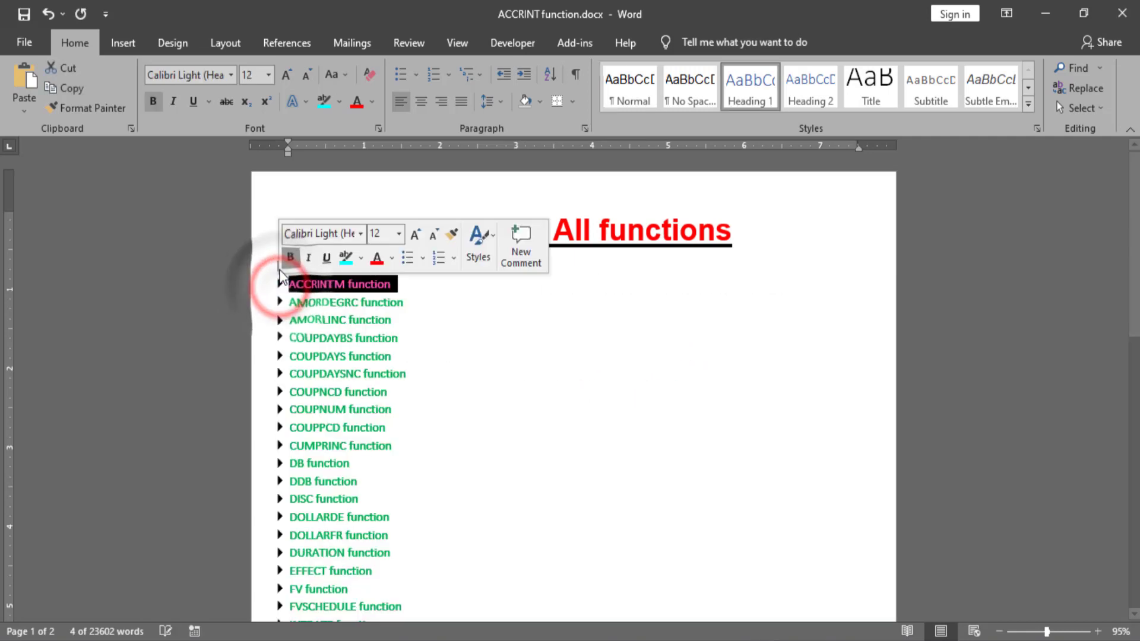
left_click(547, 315)
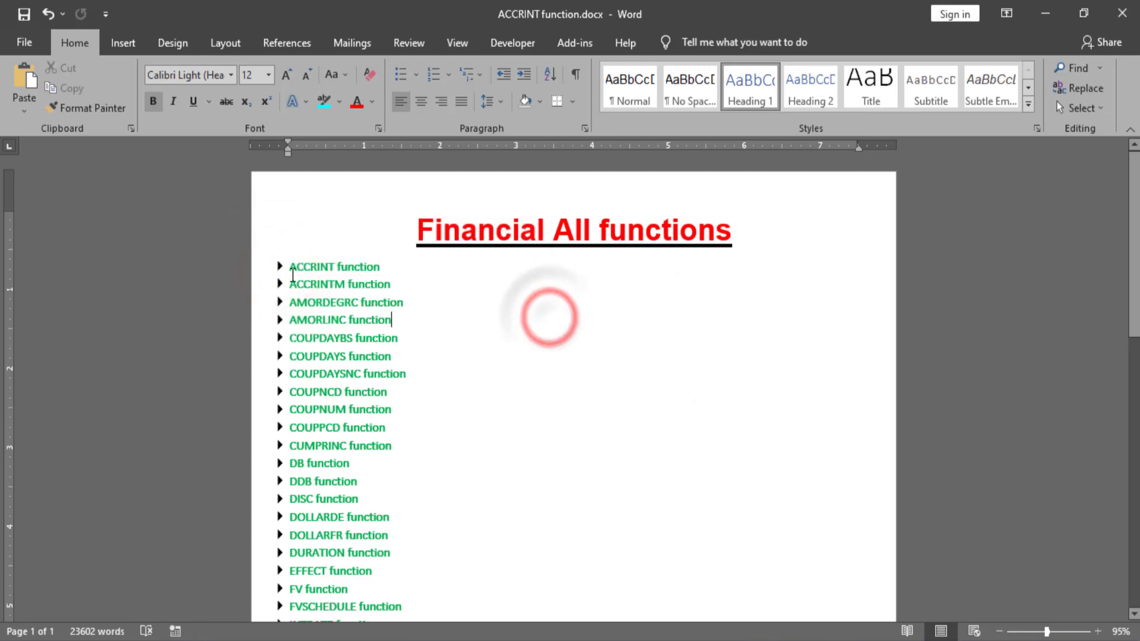
left_click(279, 267)
left_click_drag(629, 329, 740, 330)
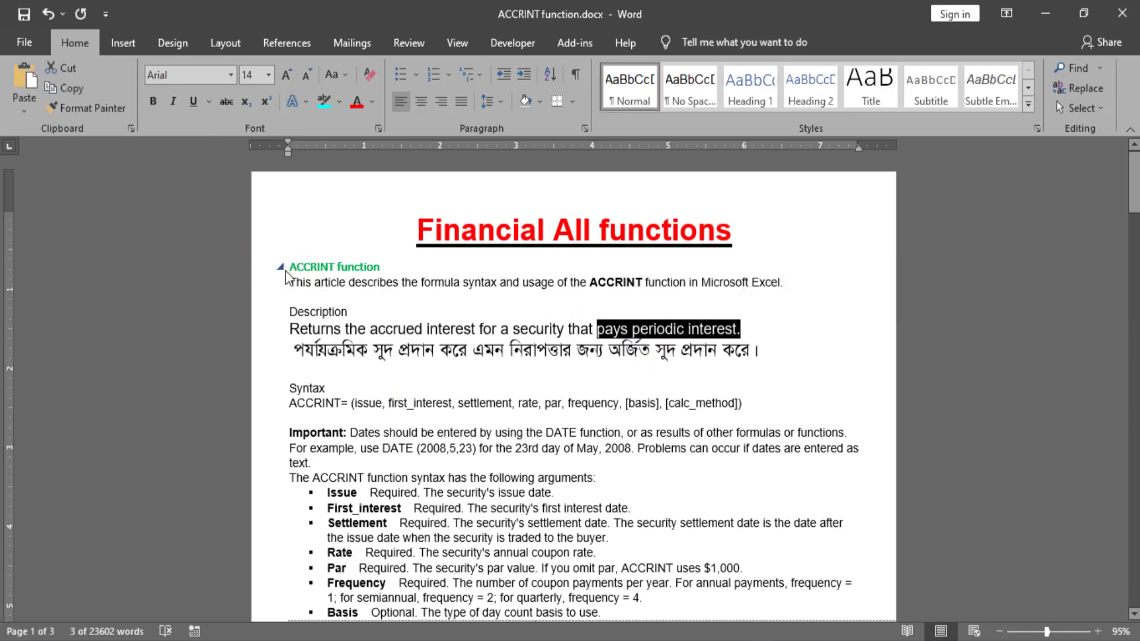
- Collapse the ACCRINT section and reopen ACCRINTM to compare its "pays interest at maturity" wording
left_click(280, 267)
left_click(280, 284)
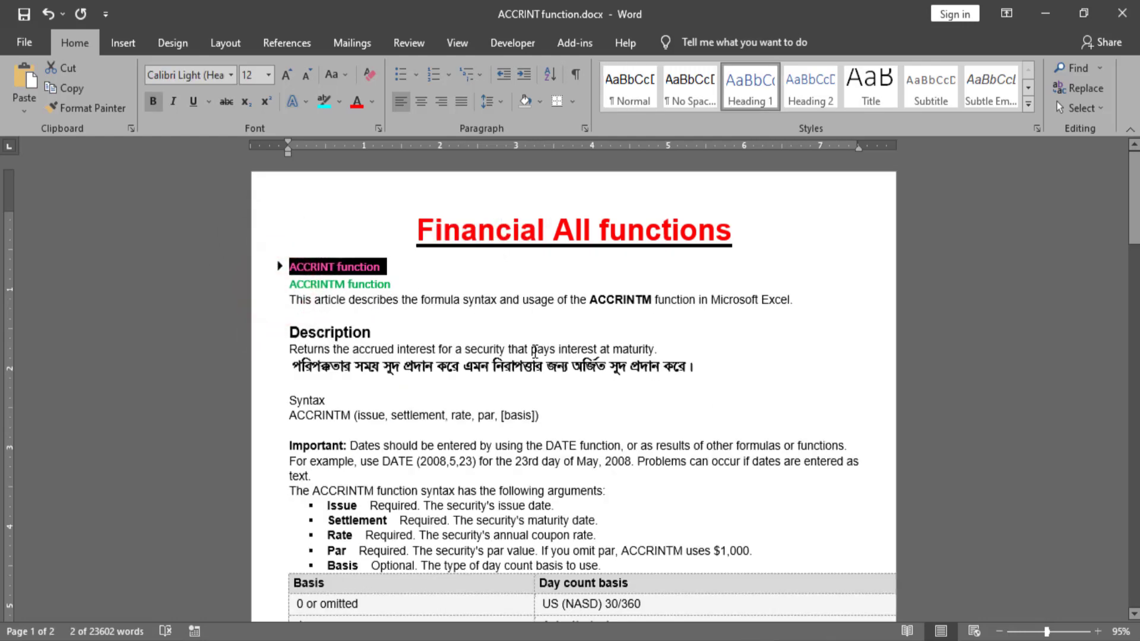
left_click_drag(535, 351, 723, 350)
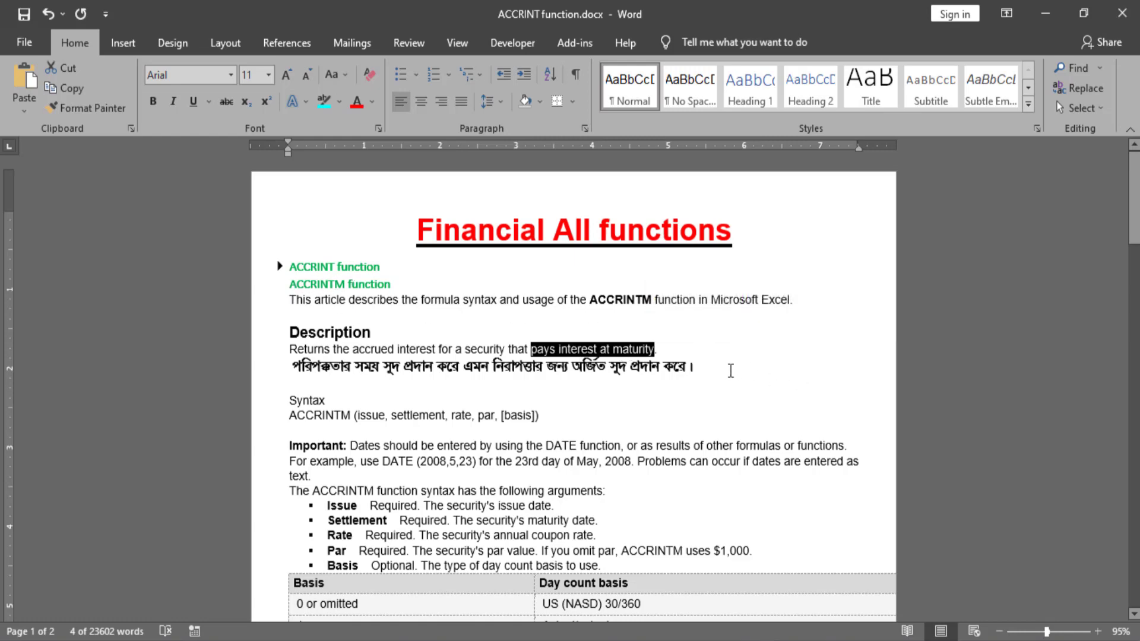
left_click(731, 370)
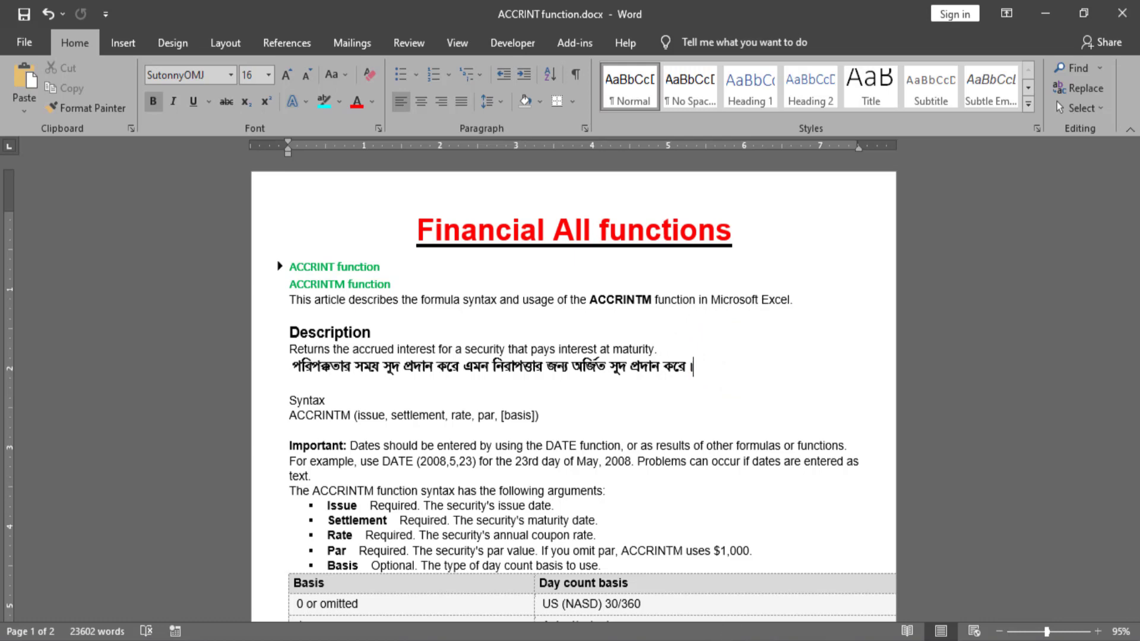
- Switch back to the Excel workbook and start an ACCRINTM formula in H4 with A4 as the issue argument
left_click(722, 637)
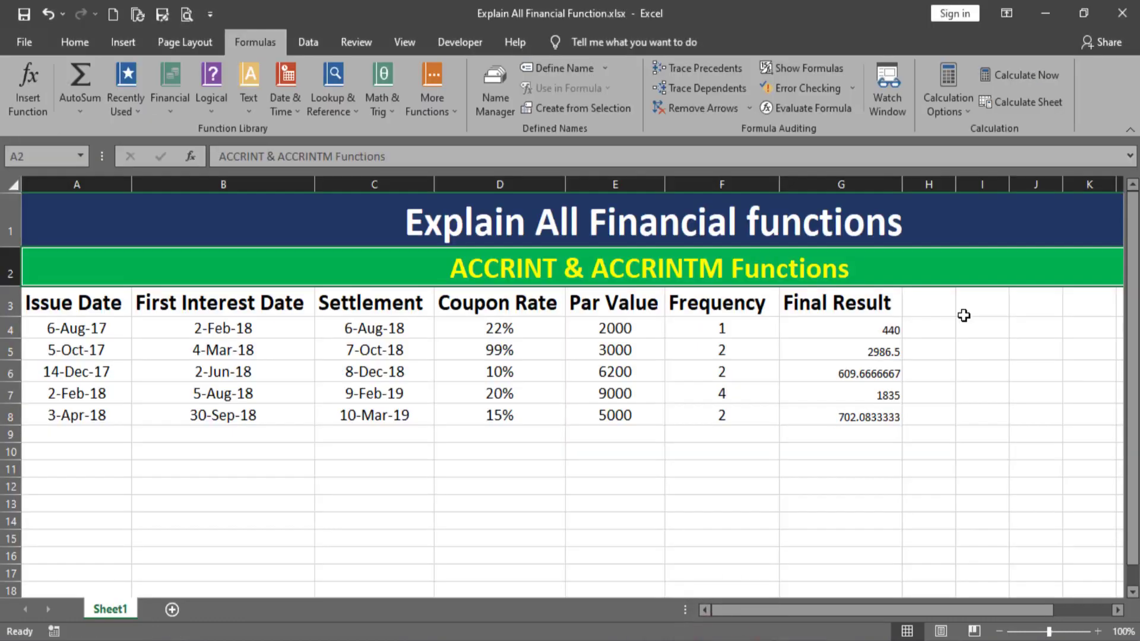
left_click(944, 325)
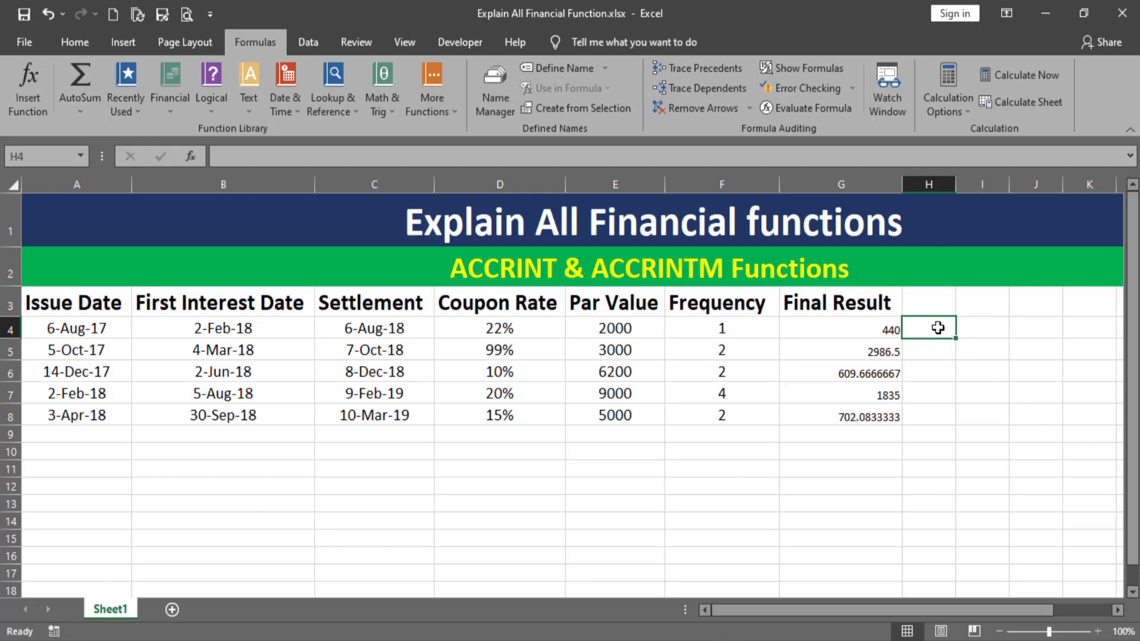
type("=")
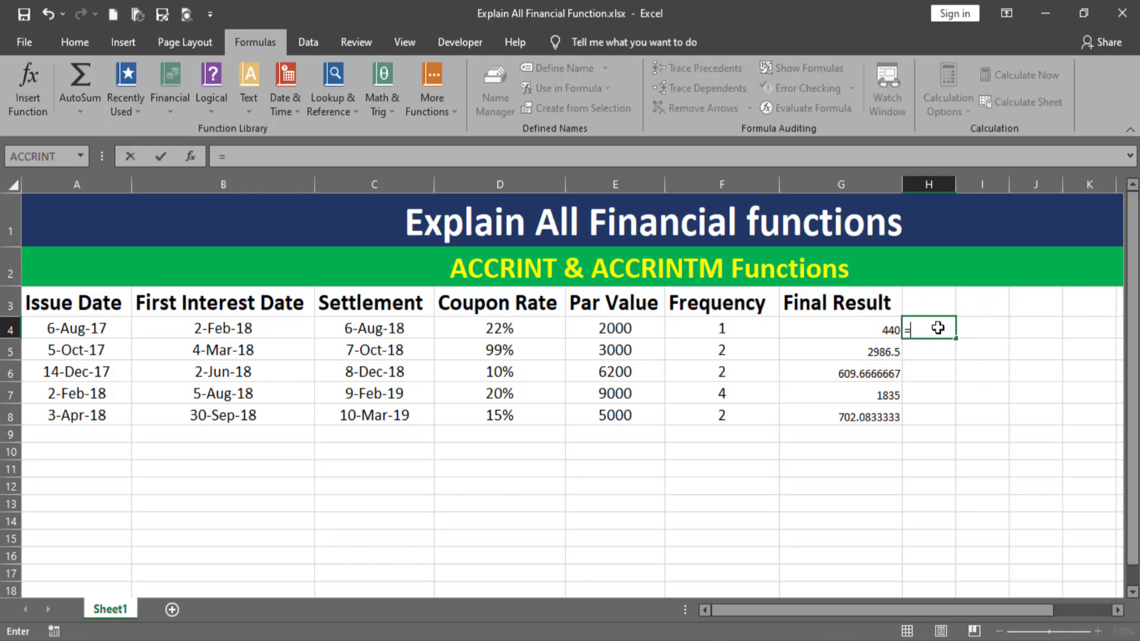
type("acc")
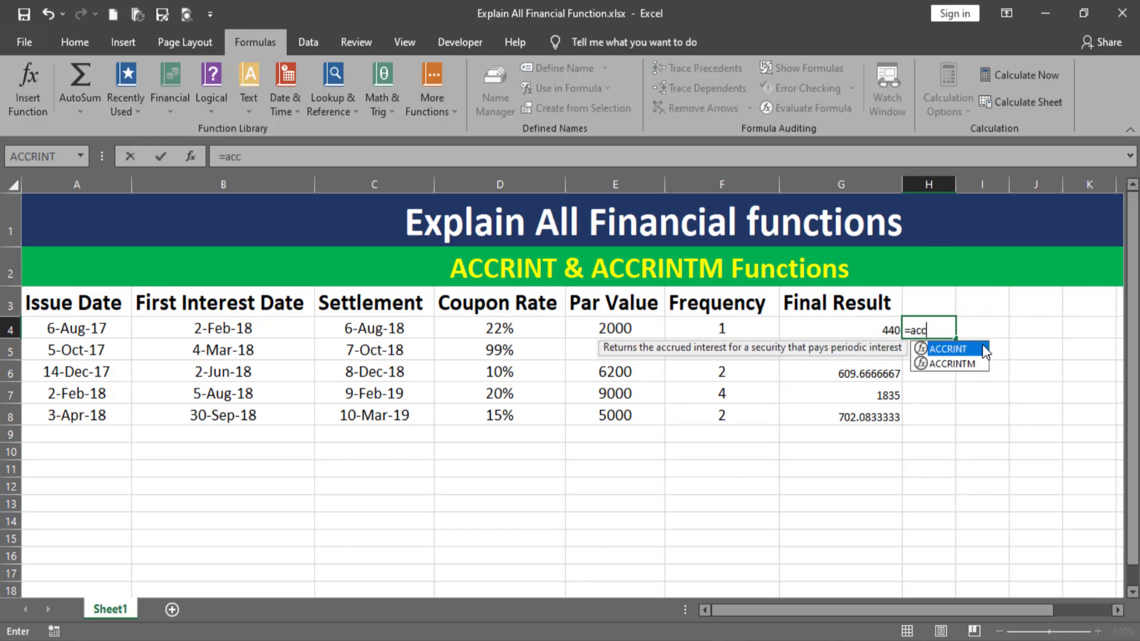
double_click(972, 364)
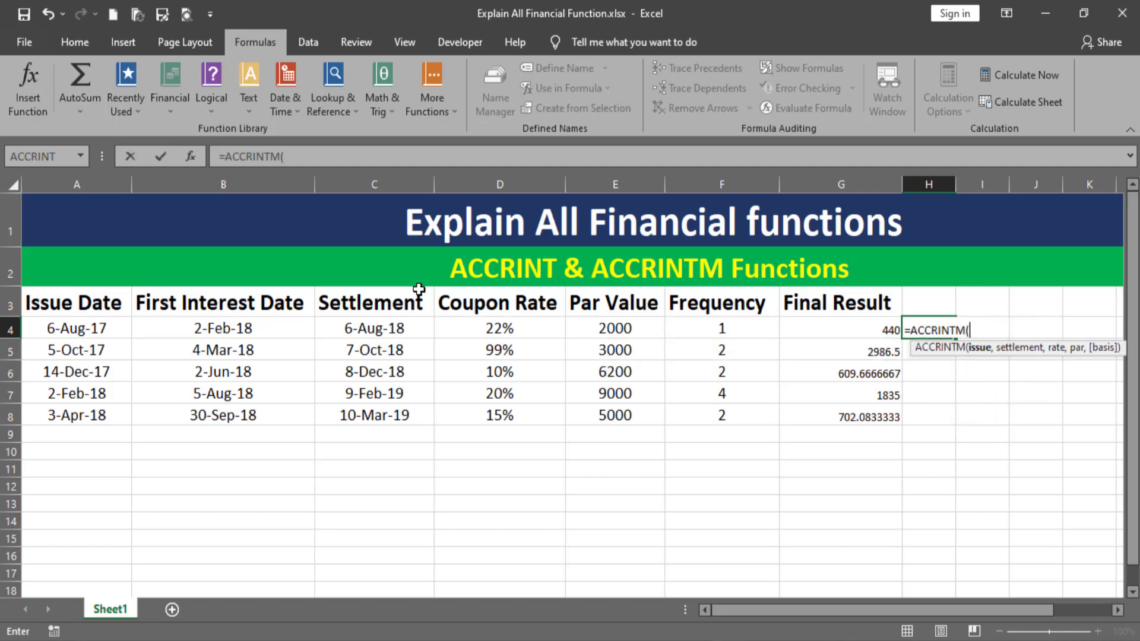
left_click(83, 333)
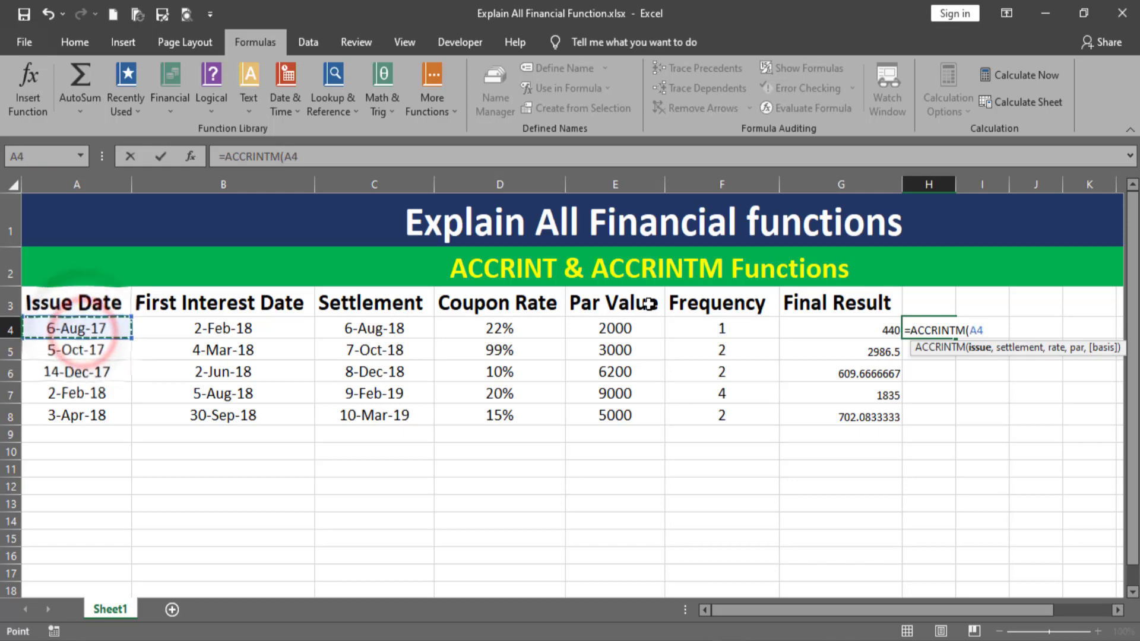
type(",")
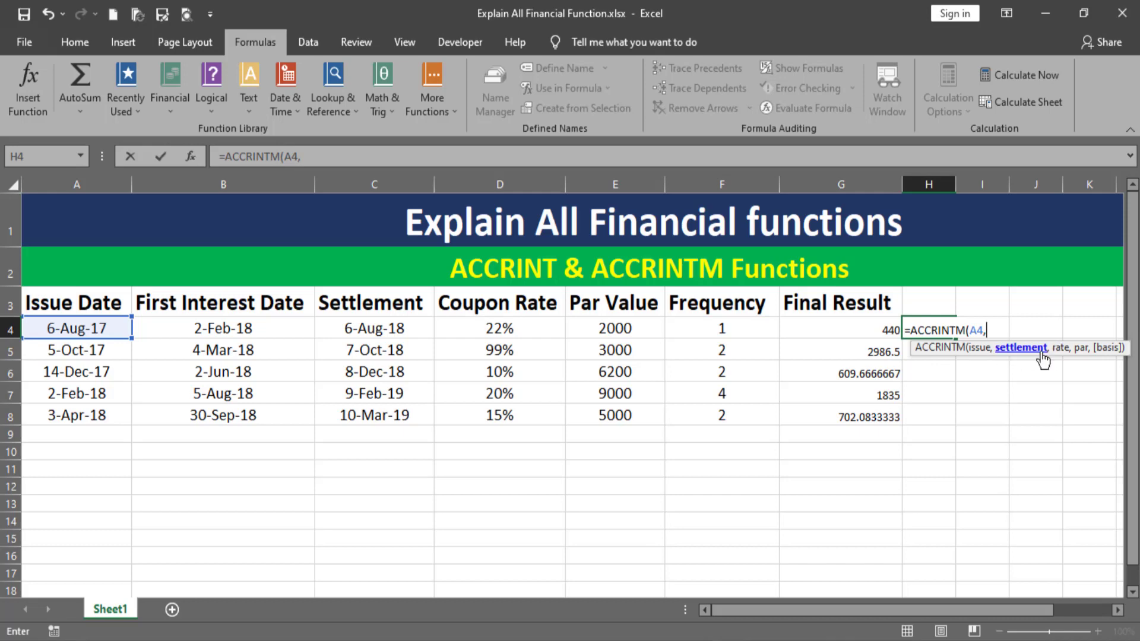
- Add C4 as the settlement, D4 as the rate and E4 as the par argument of the ACCRINTM formula
left_click(373, 324)
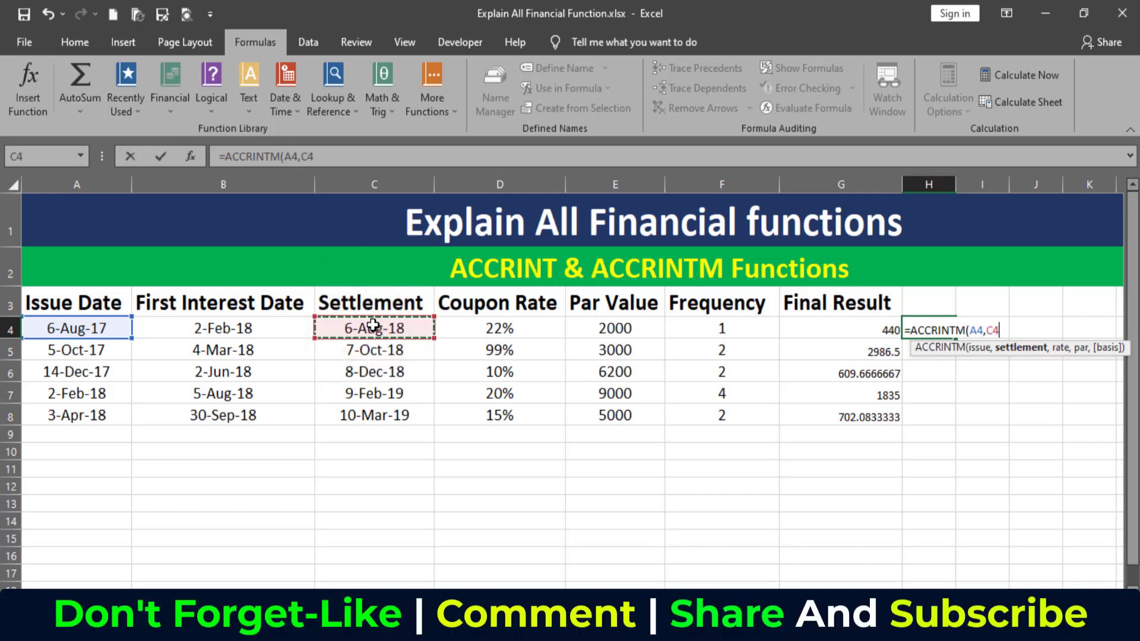
type(",")
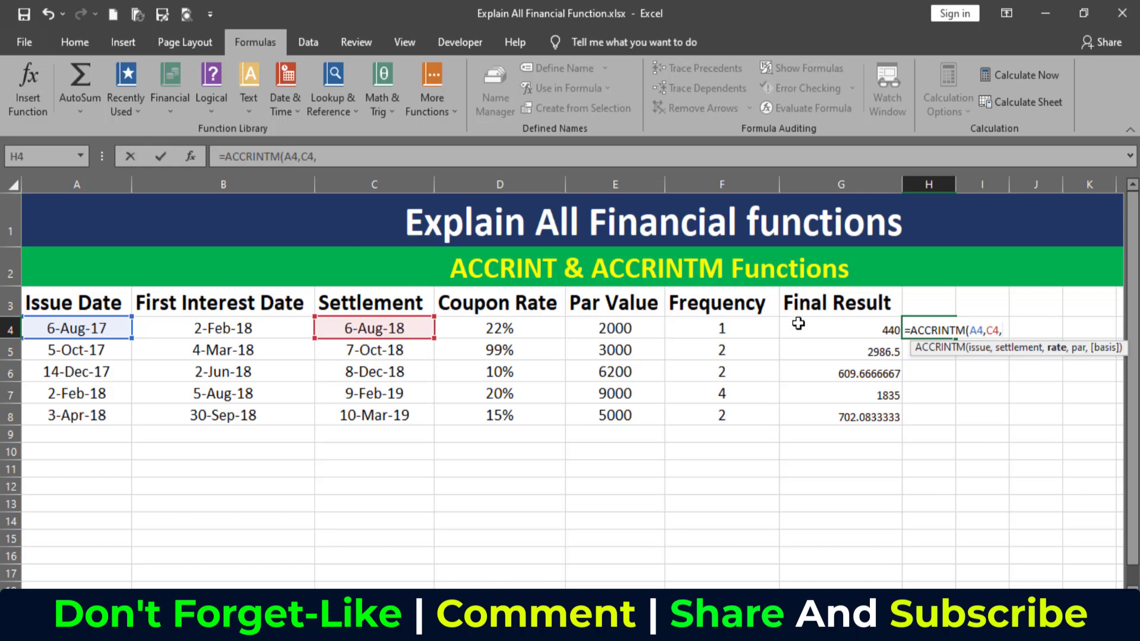
left_click(493, 332)
type(",")
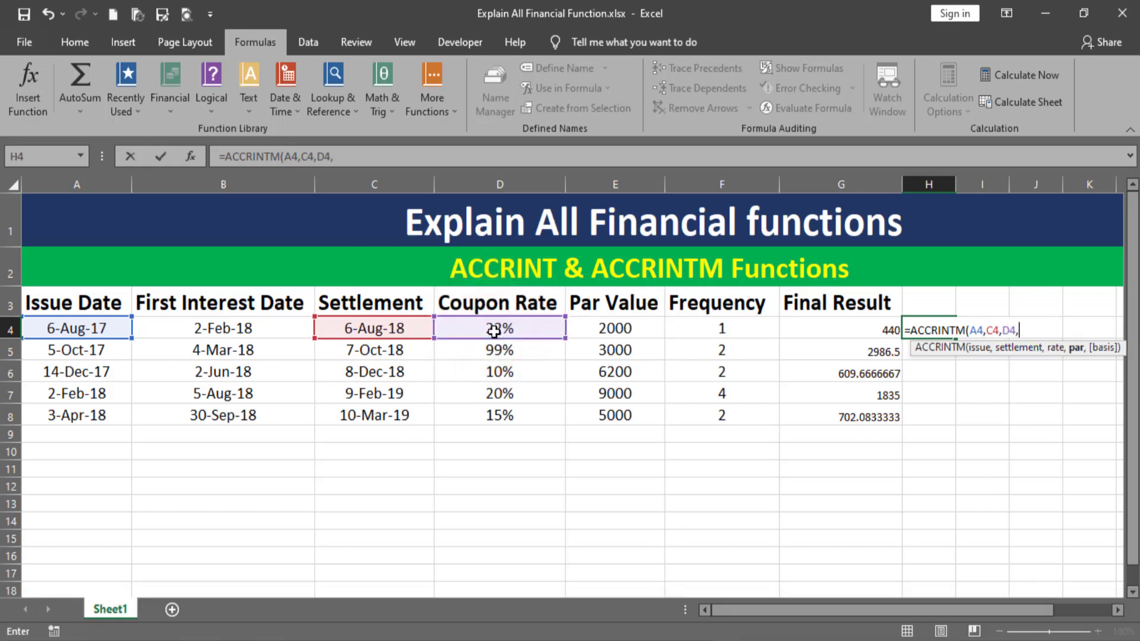
left_click(630, 327)
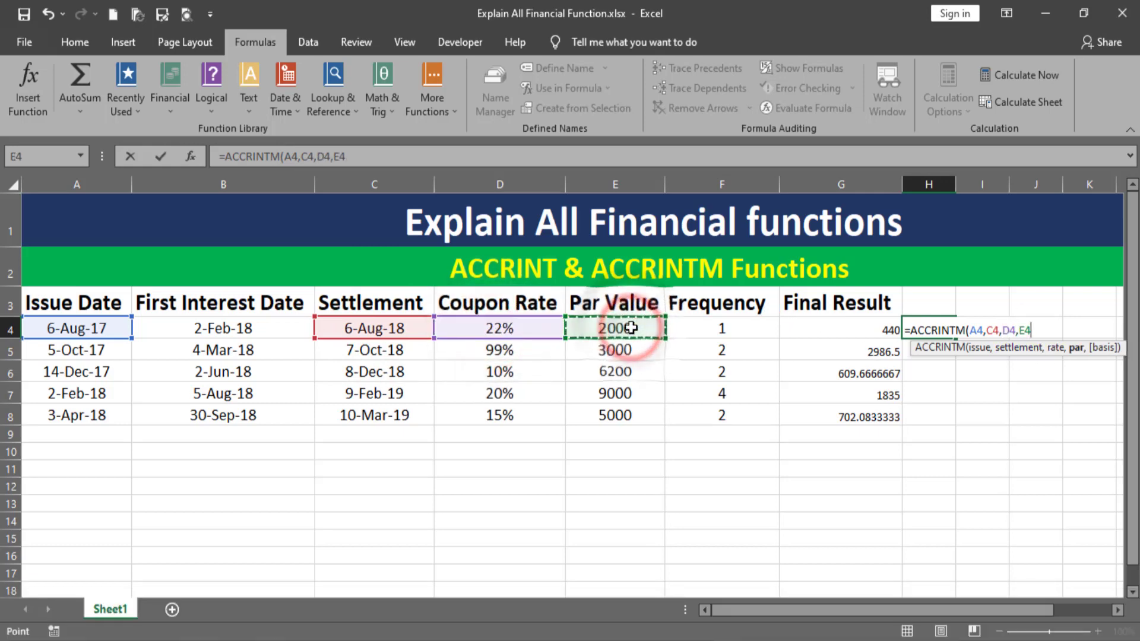
type(",")
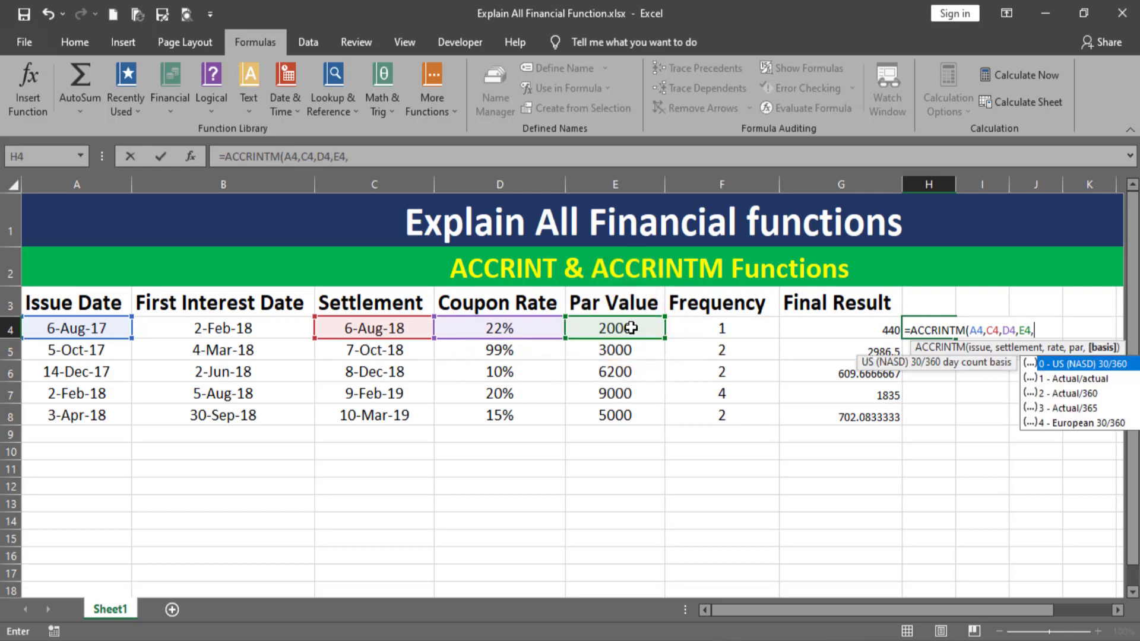
- Set the basis argument to 0 - US (NASD) 30/360 and complete the ACCRINTM formula in H4
double_click(1050, 364)
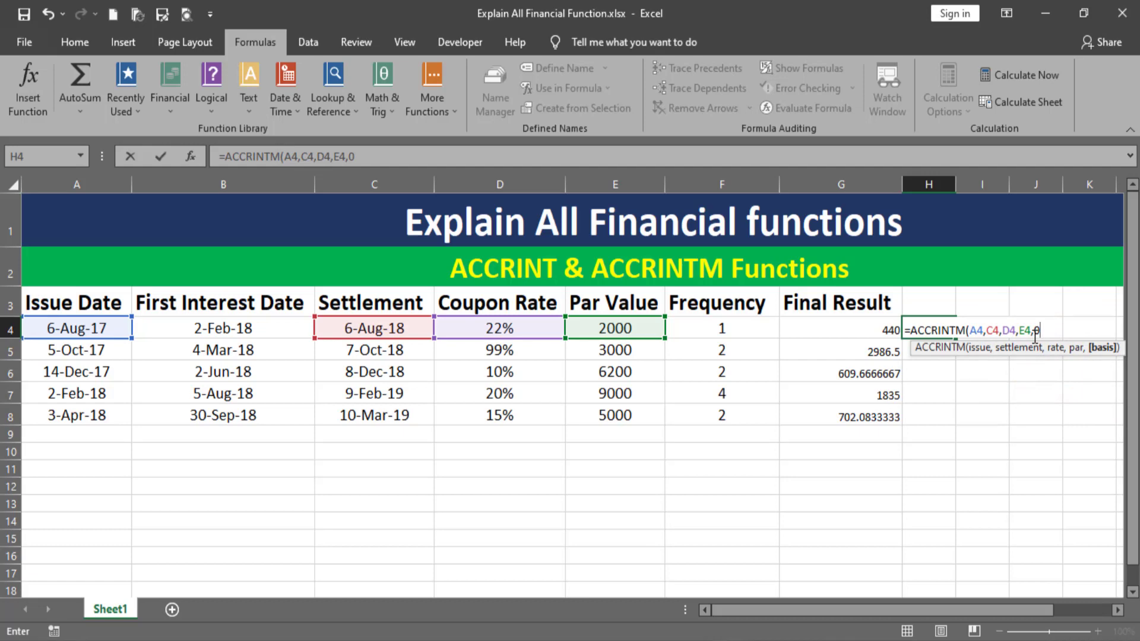
type(")")
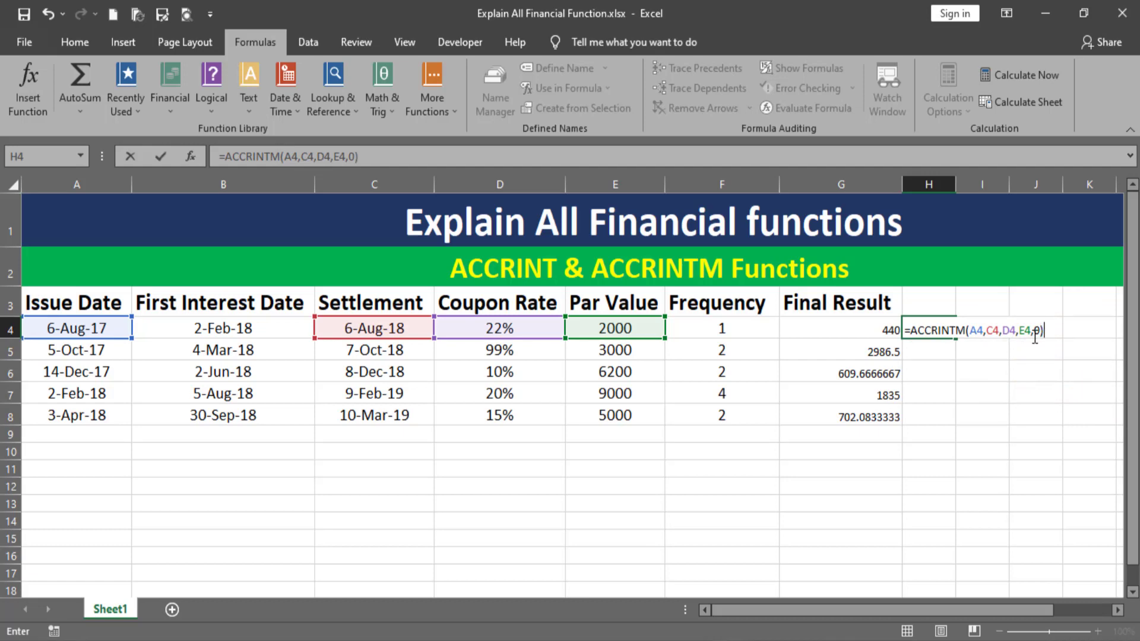
key("Return")
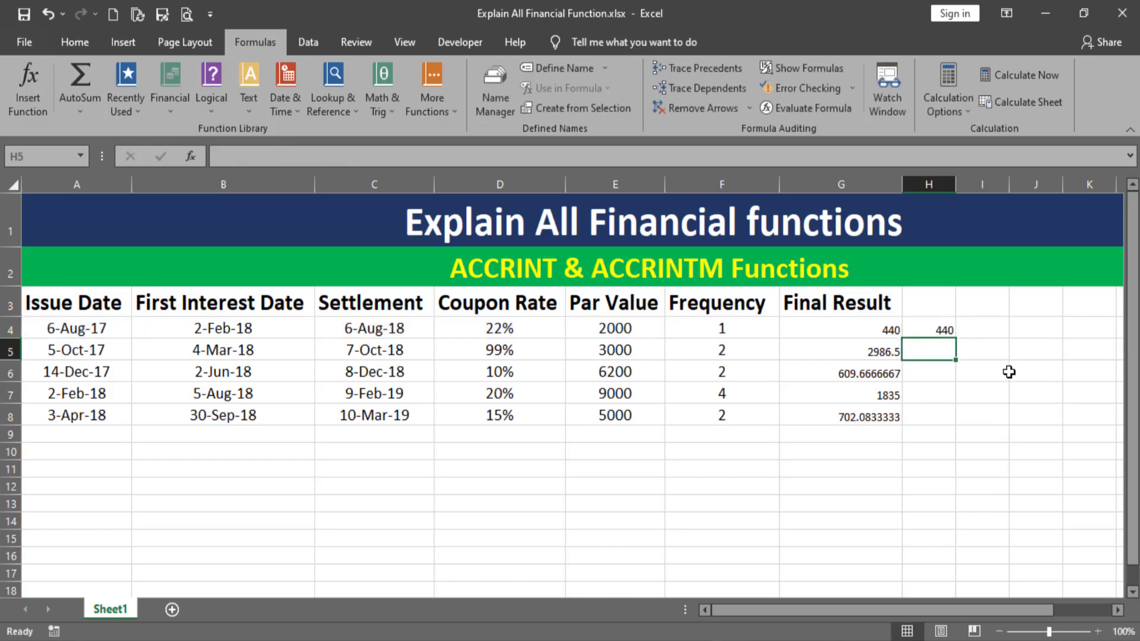
- Fill the ACCRINTM formula from H4 down through H8
left_click(941, 330)
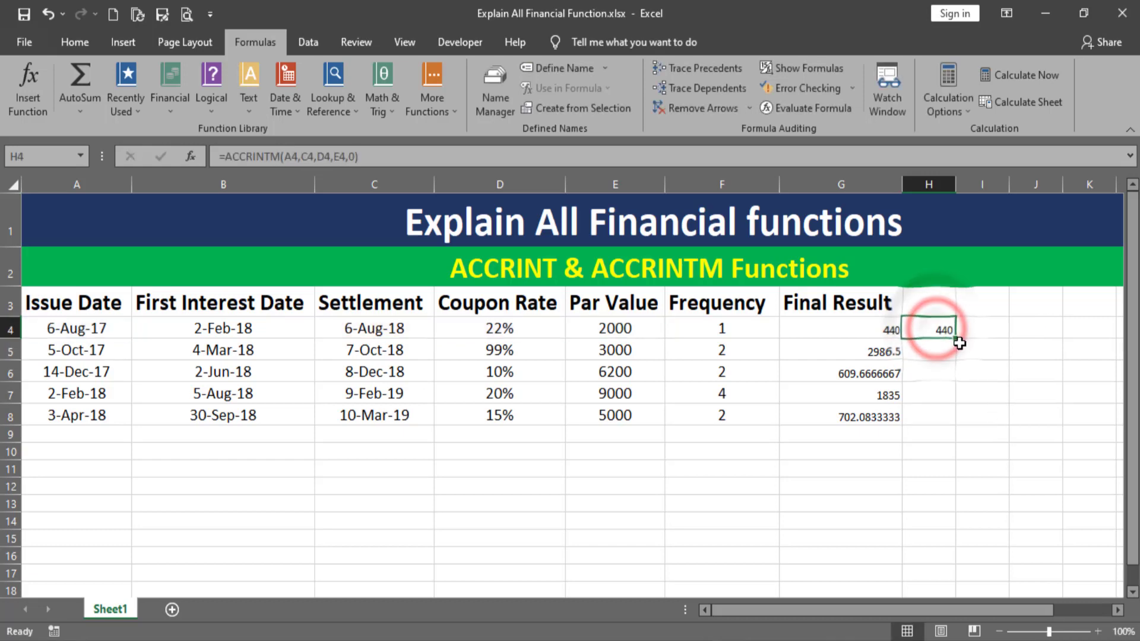
left_click_drag(954, 338, 950, 424)
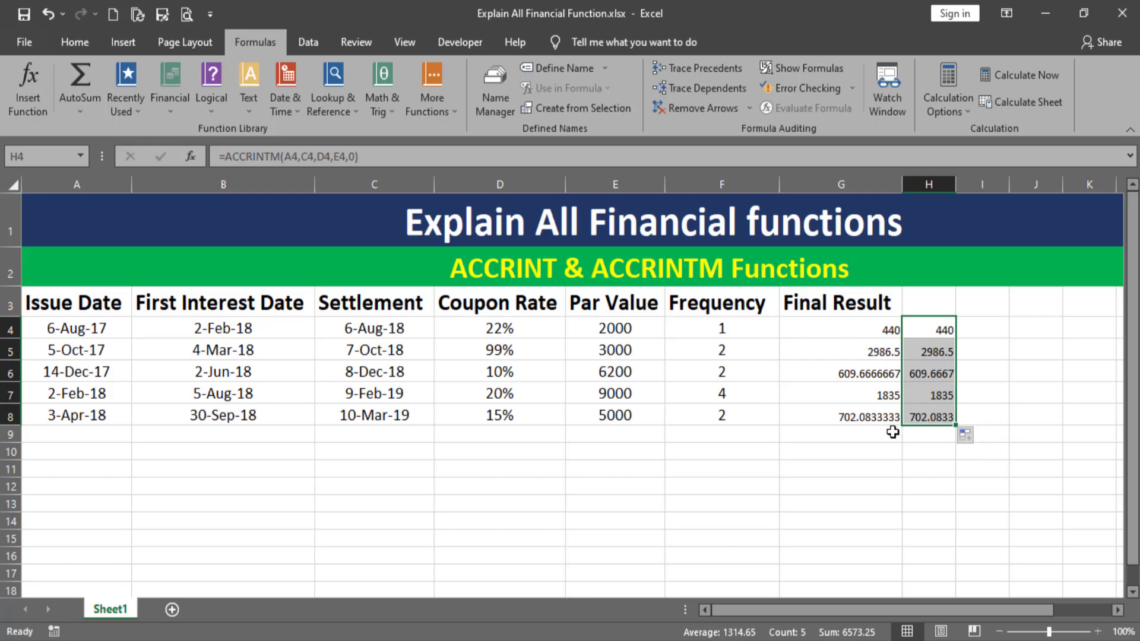
- Compare the ACCRINT formulas and results in G4:G8 with the ACCRINTM ones in H4:H8, including the first interest date input
left_click(805, 432)
left_click(810, 417)
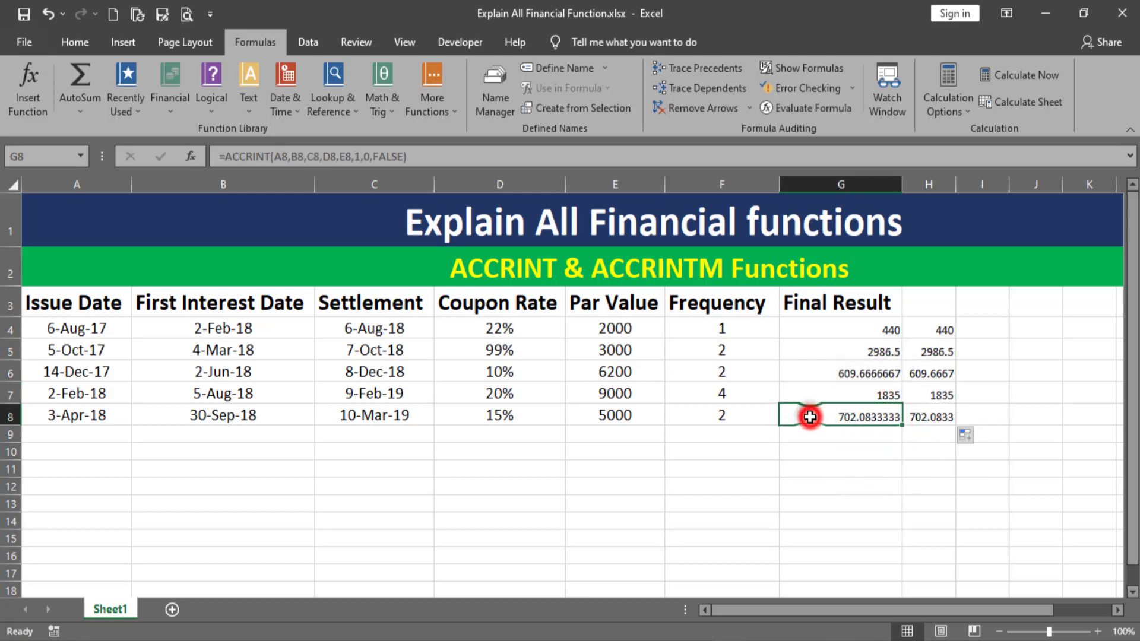
left_click(948, 417)
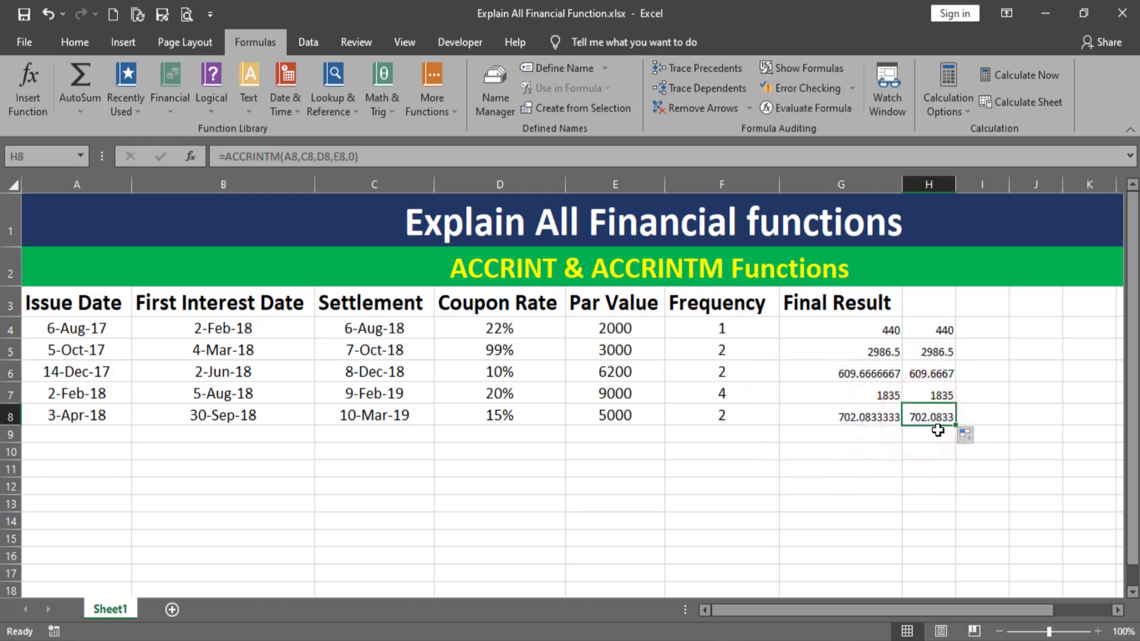
left_click(844, 427)
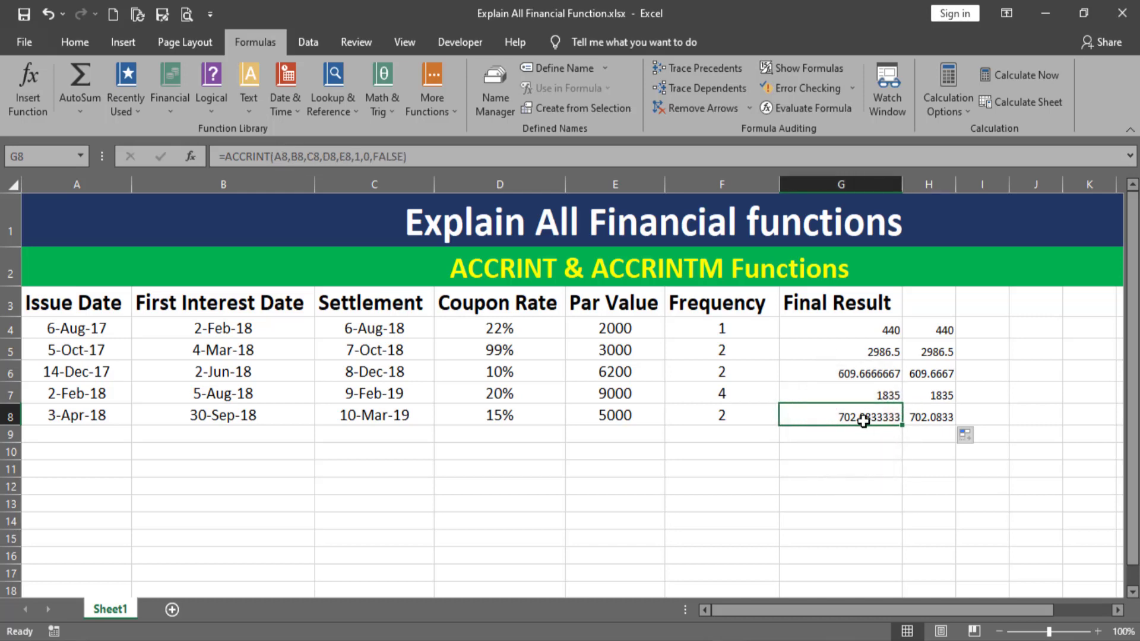
left_click(241, 333)
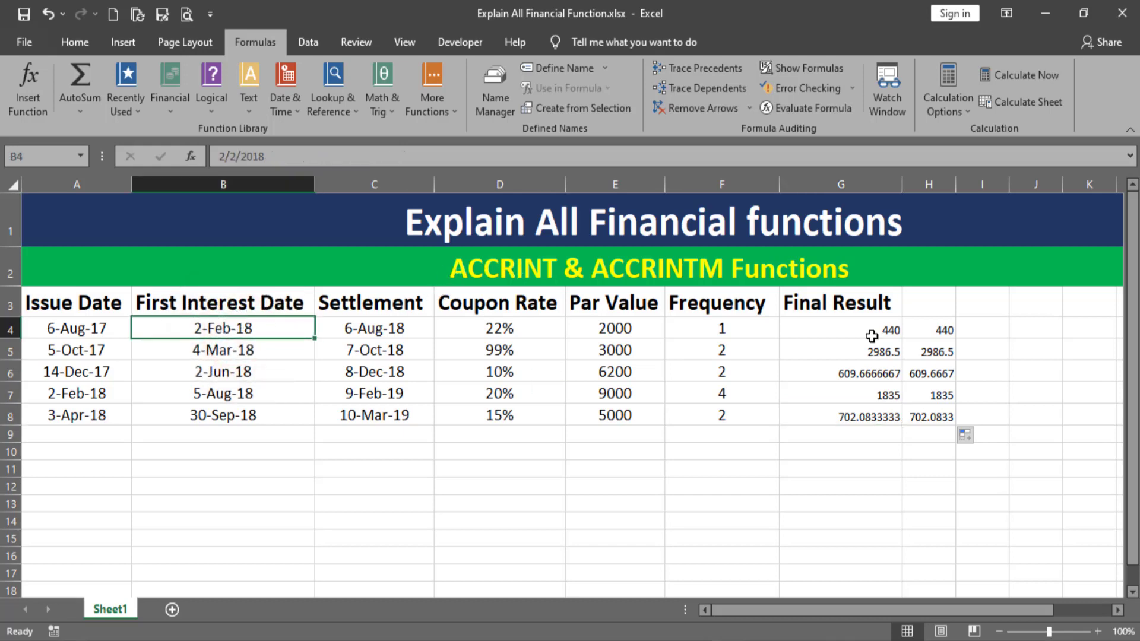
left_click_drag(872, 337, 796, 415)
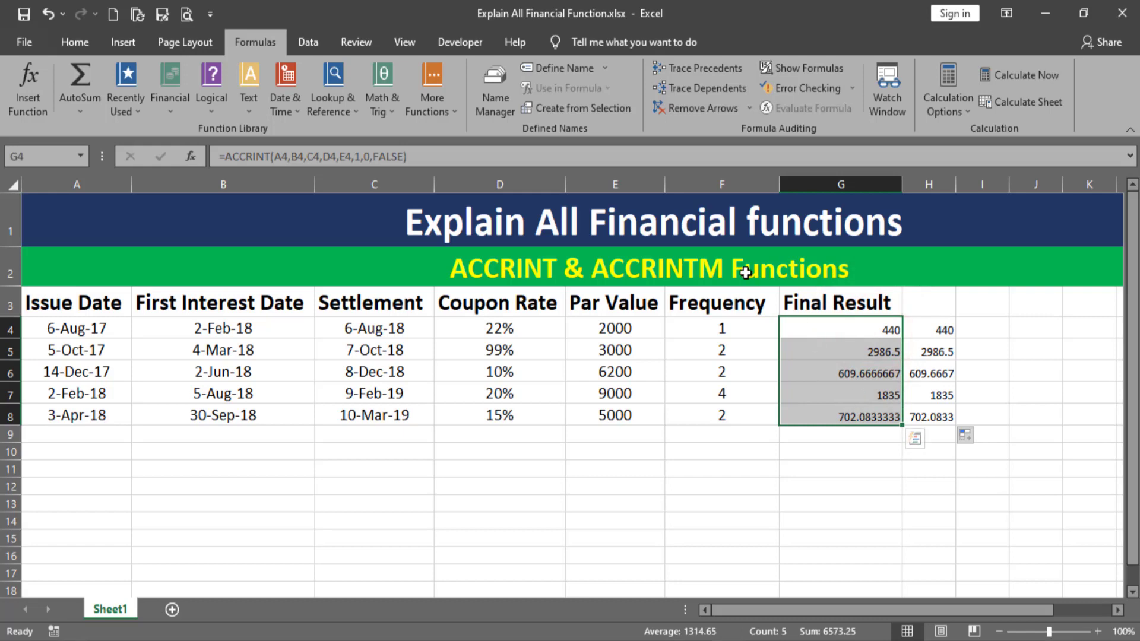
left_click_drag(939, 328, 935, 416)
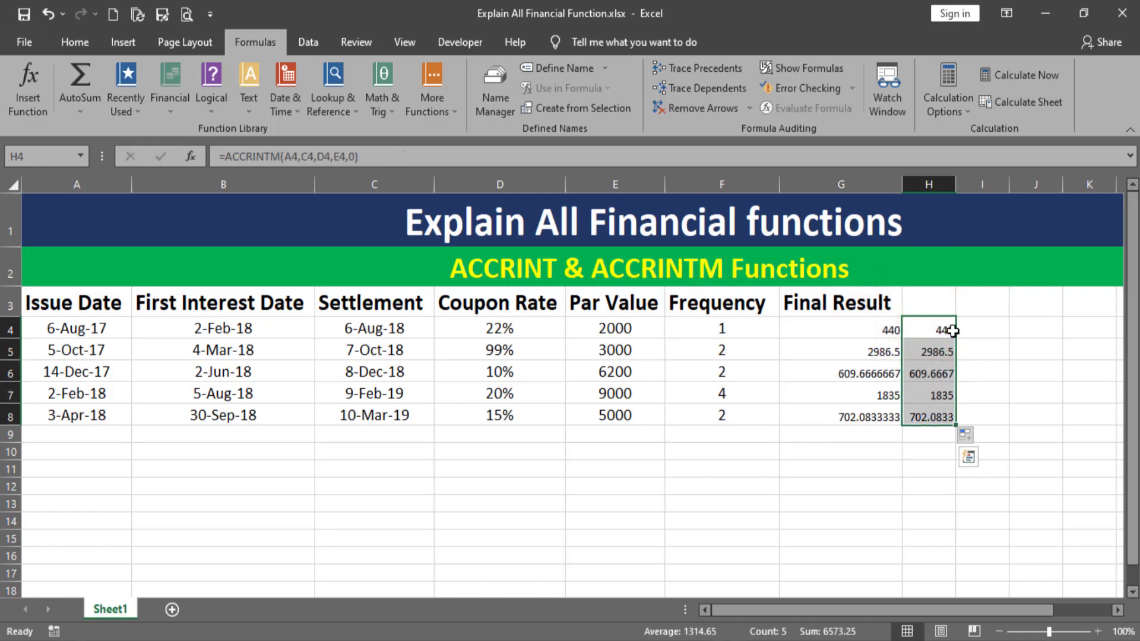
left_click(996, 375)
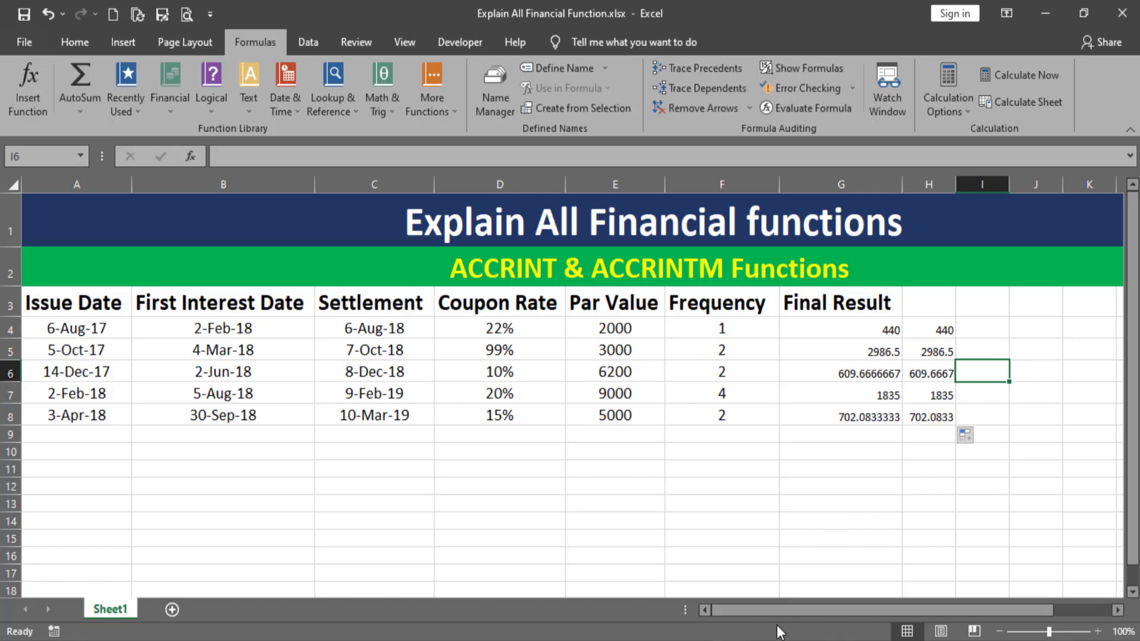
- Switch to the ACCRINT function Word document, collapse the ACCRINTM section and look through the whole list of financial functions
key("alt+Tab")
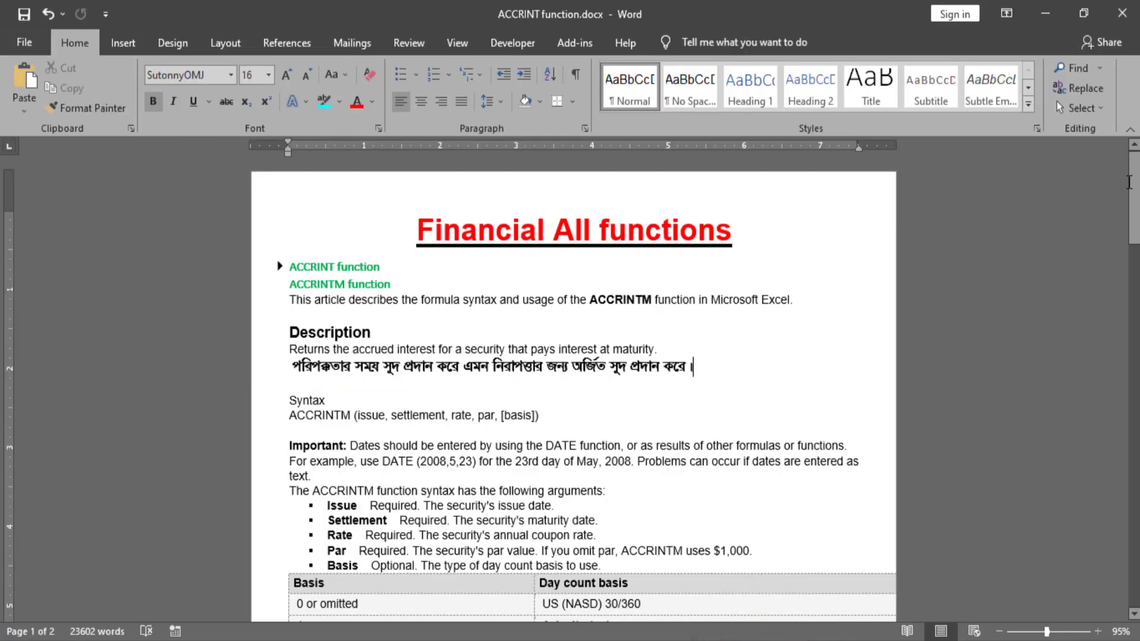
mouse_move(1137, 181)
left_mouse_down()
mouse_move(1136, 350)
mouse_move(1135, 186)
left_mouse_up()
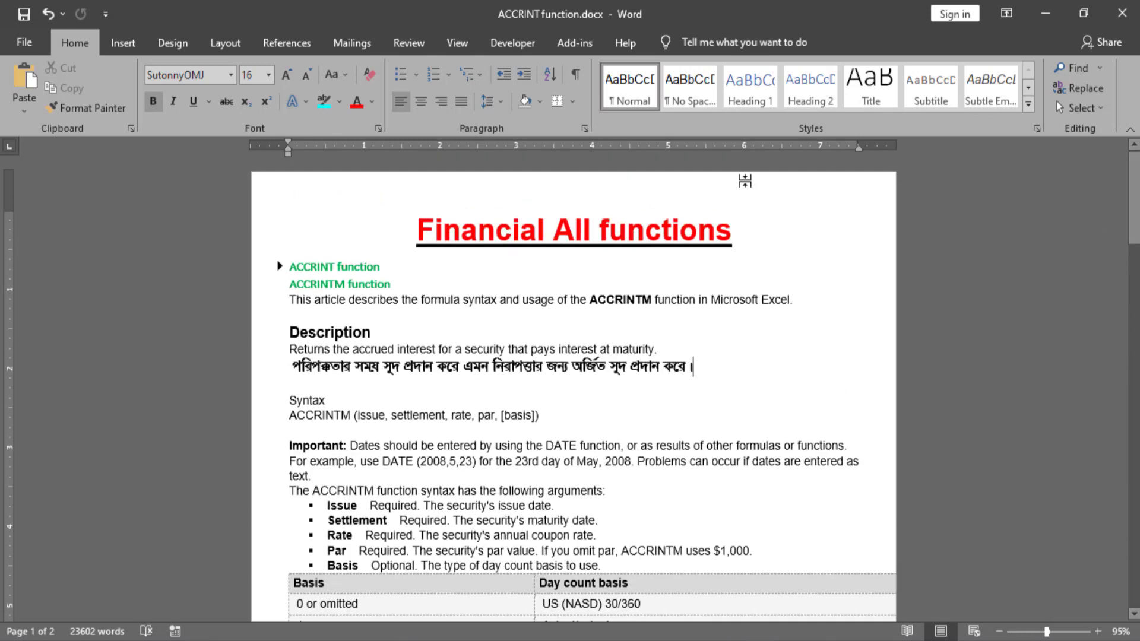
left_click(281, 286)
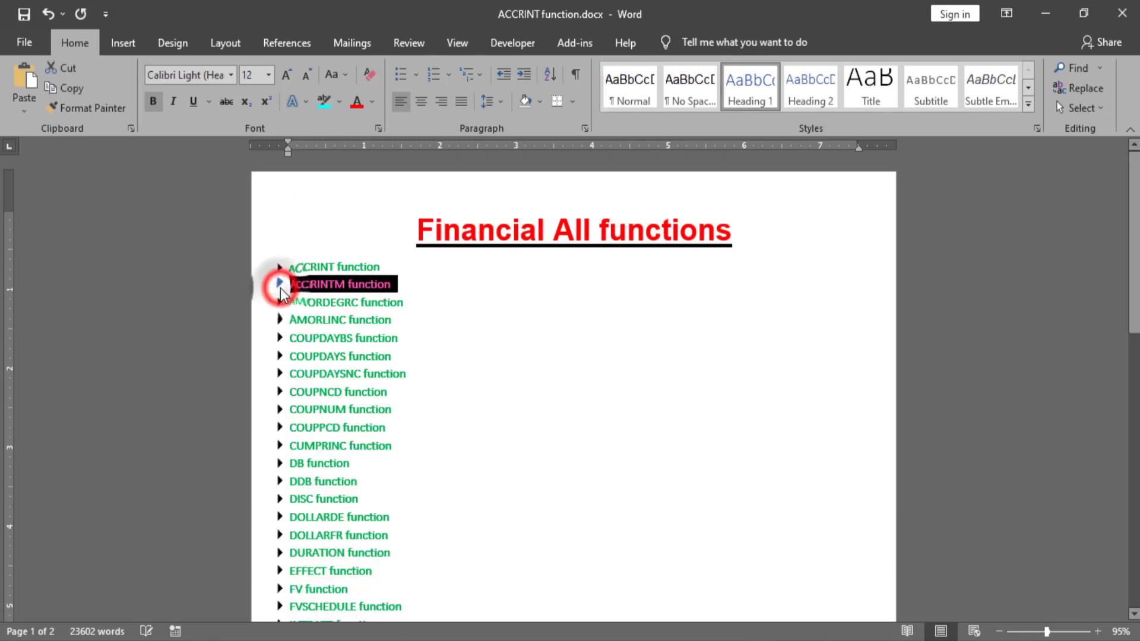
left_click(873, 353)
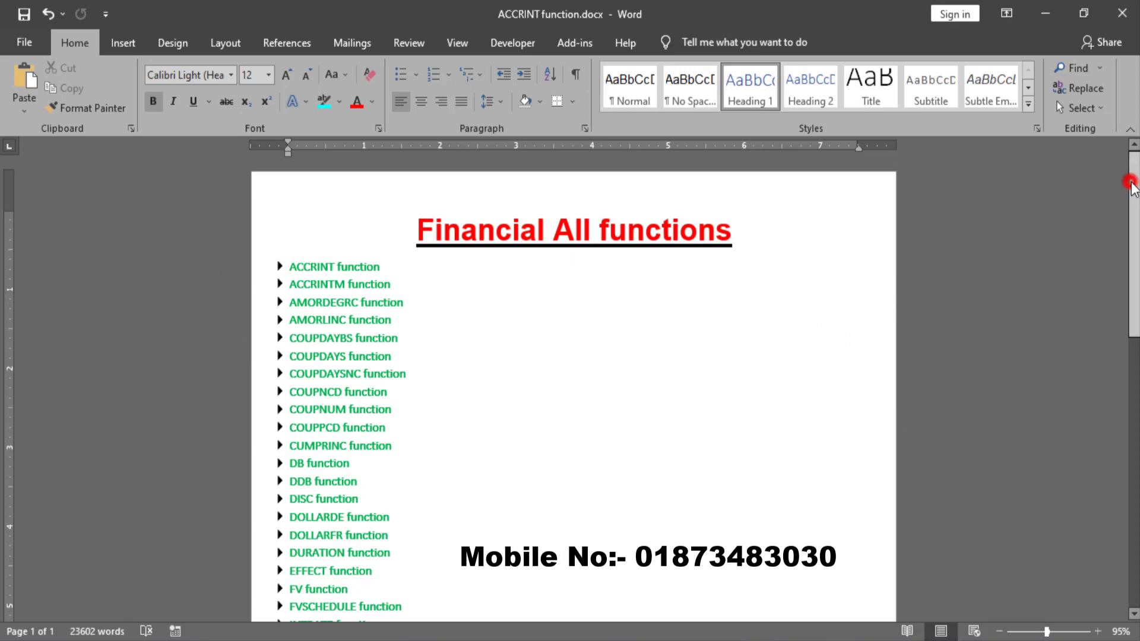
left_click_drag(1134, 189, 1126, 534)
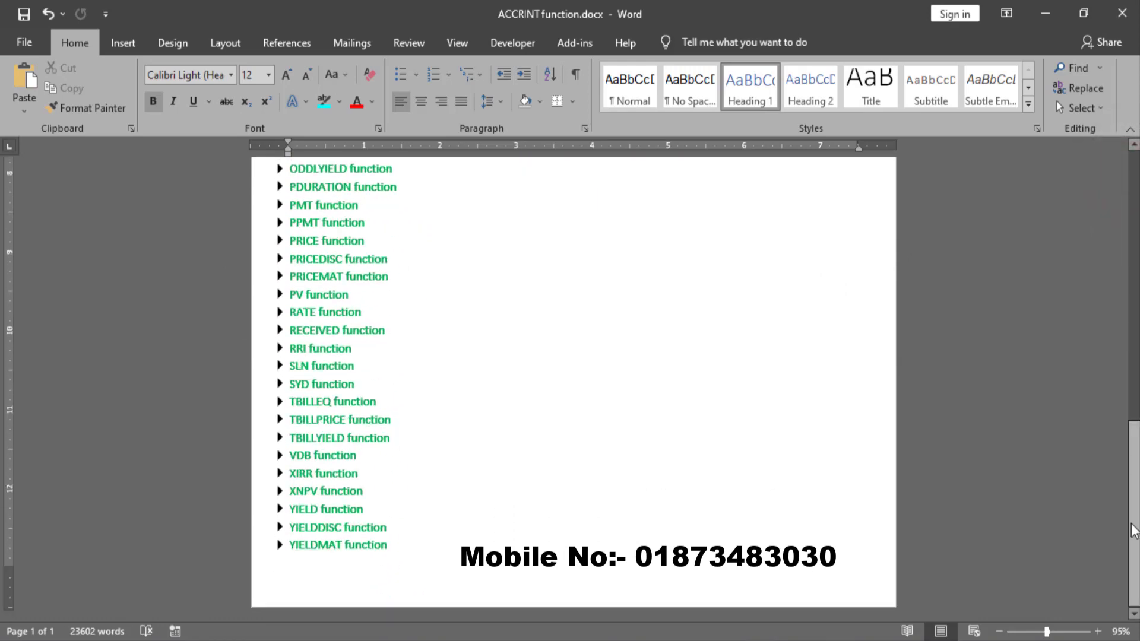
scroll(1135, 530, "up", 12)
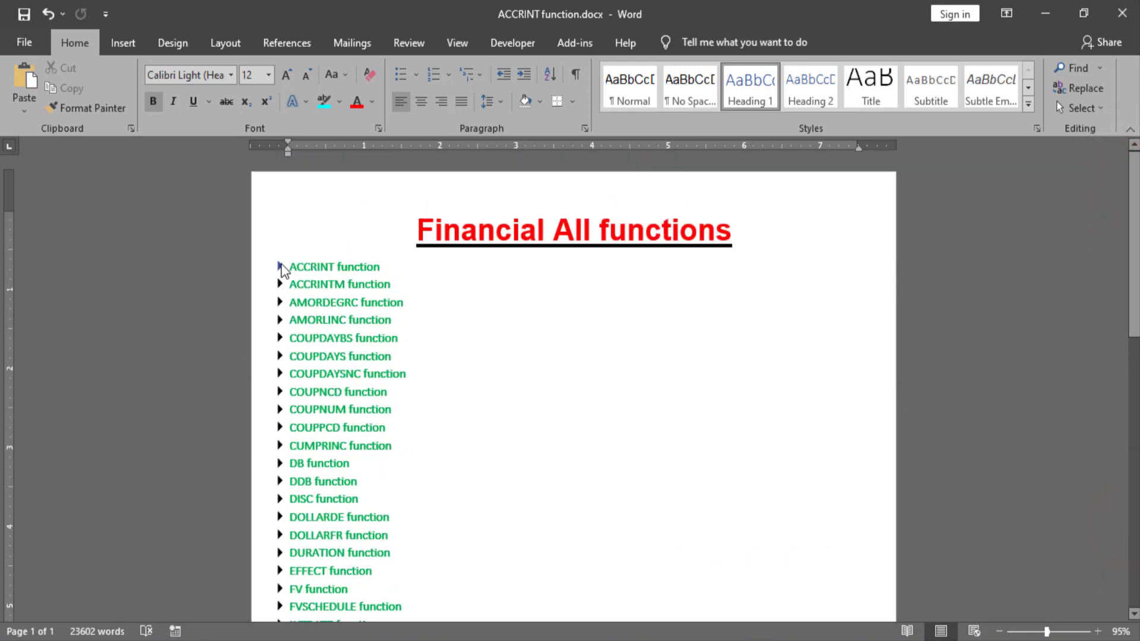
- Expand the ACCRINT function section to review its description and arguments, and collapse it again
left_click(280, 267)
mouse_move(1133, 170)
left_mouse_down()
mouse_move(1135, 372)
mouse_move(1135, 191)
left_mouse_up()
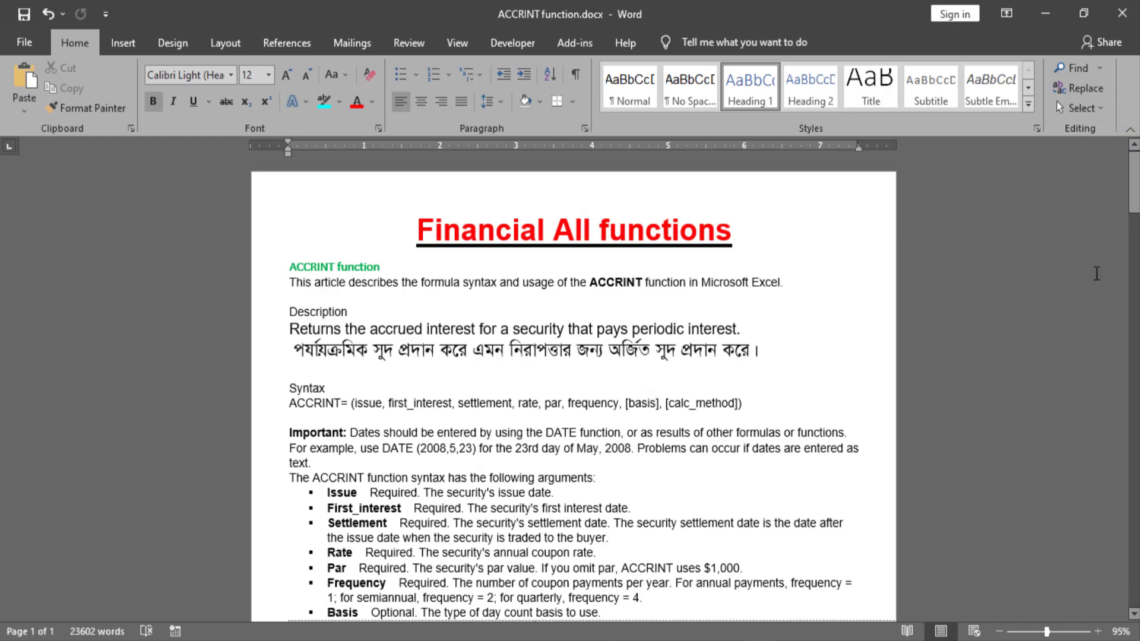
left_click(280, 268)
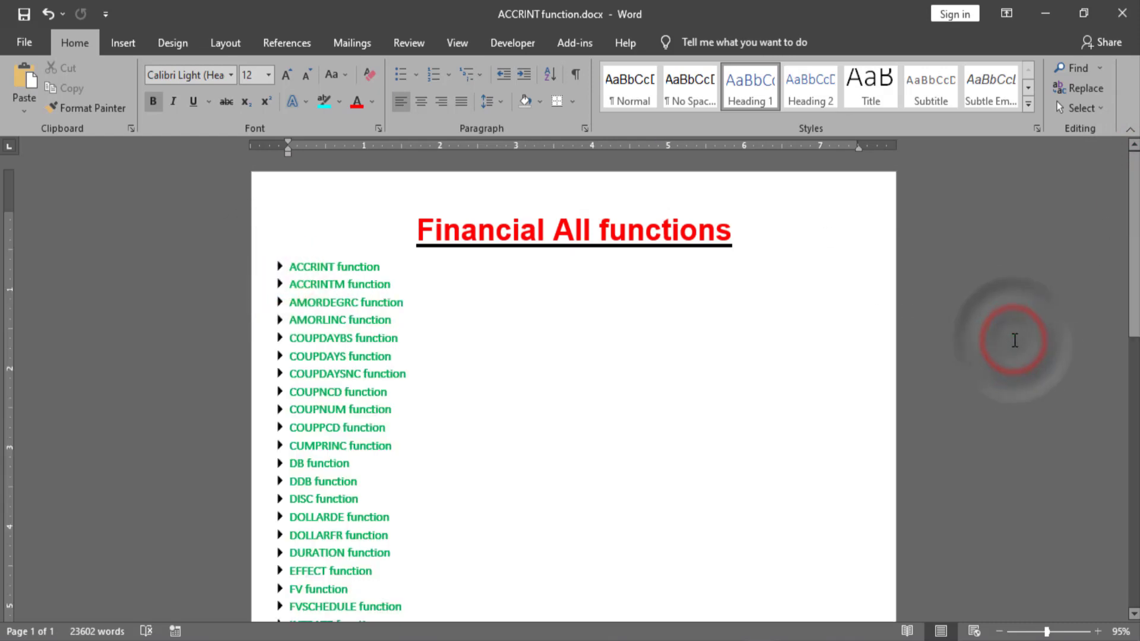